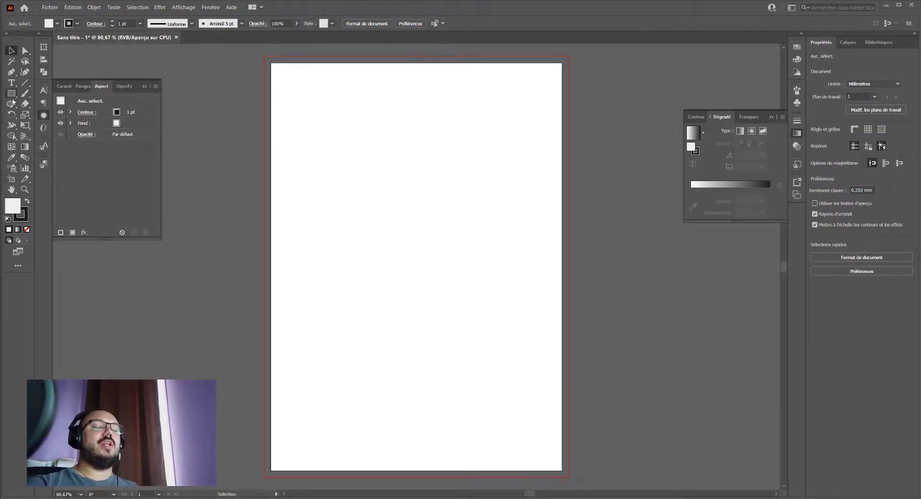
Step: Choose the Shaper tool and sketch a practice rectangle on the artboard
click(11, 104)
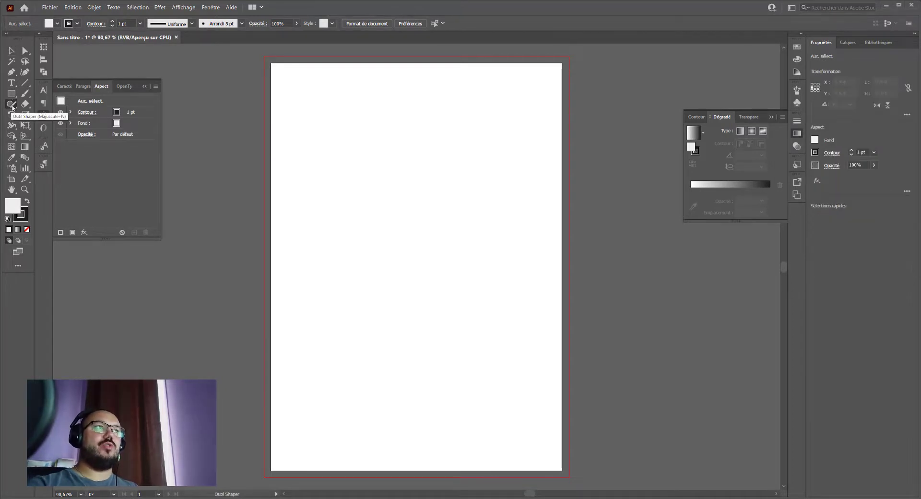
click(11, 105)
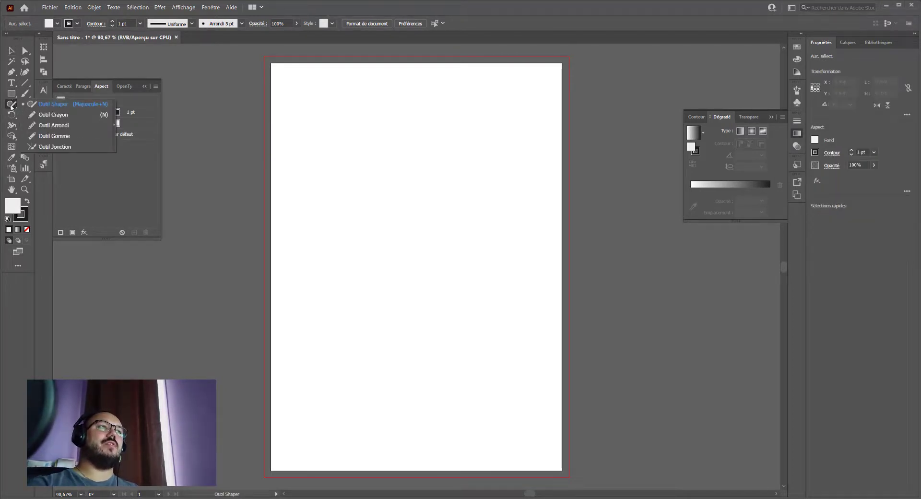
click(44, 106)
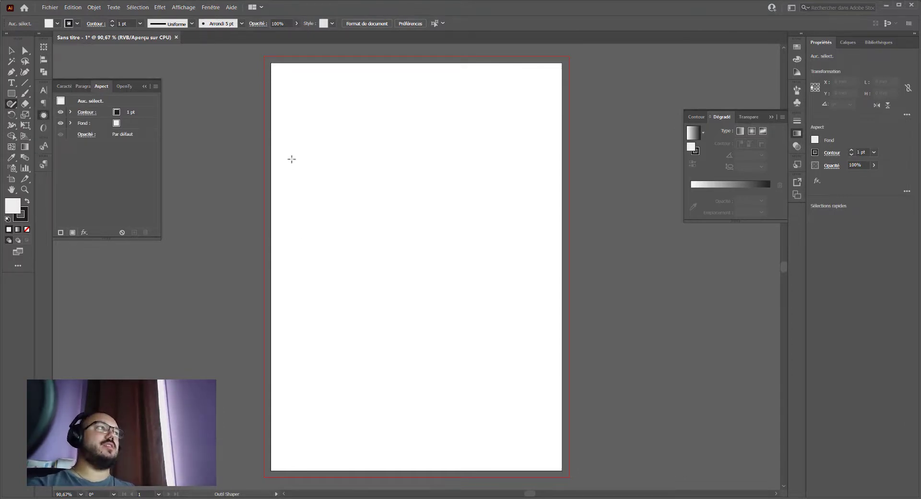
drag(292, 160, 374, 155)
mouse_move(381, 201)
mouse_down()
mouse_move(373, 246)
mouse_move(282, 245)
mouse_up()
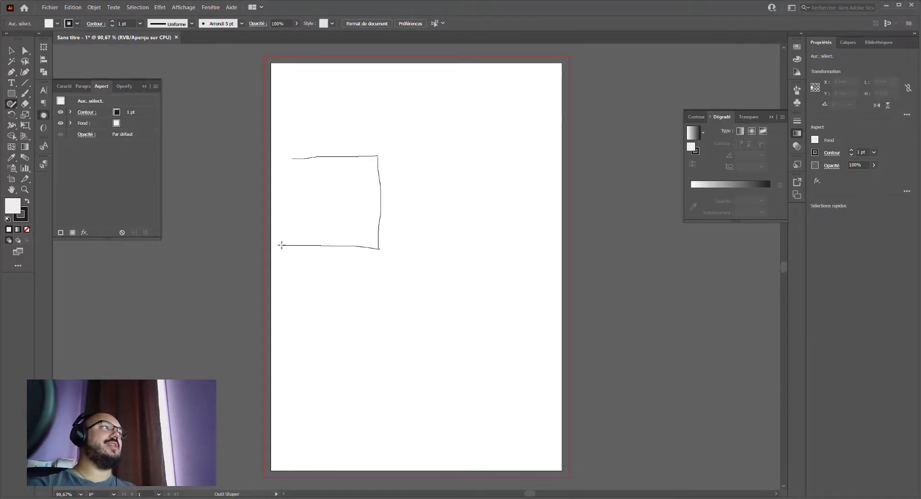
drag(274, 166, 304, 156)
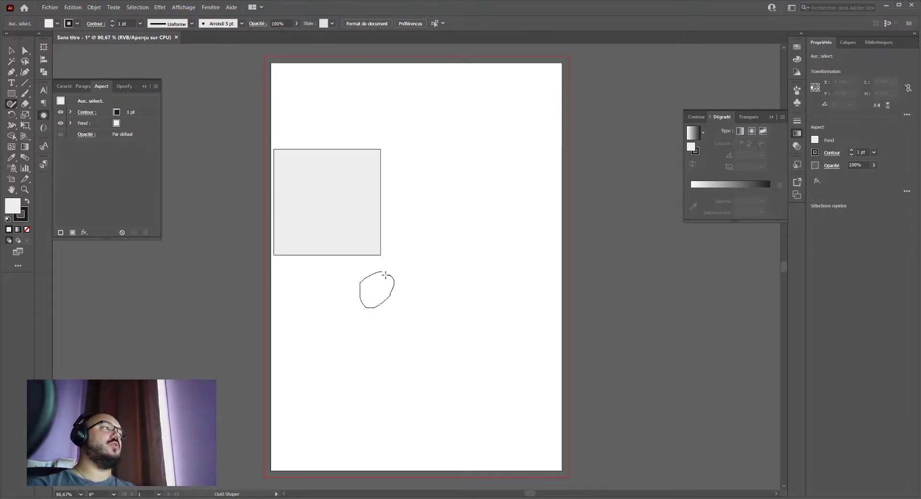
Step: Sketch more practice shapes: a circle, a slanted ellipse, two rectangles and a hexagon
drag(386, 275, 387, 274)
drag(453, 187, 451, 239)
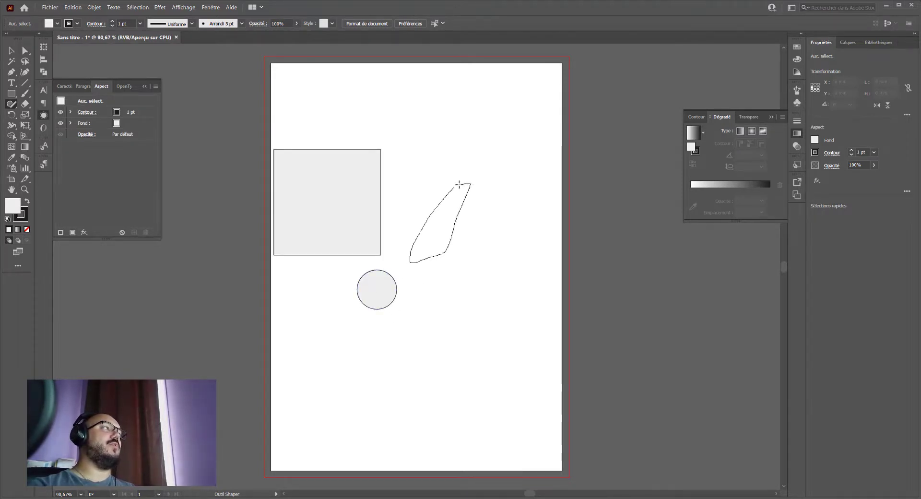
drag(459, 184, 455, 187)
drag(421, 304, 420, 305)
mouse_move(306, 342)
mouse_down()
mouse_move(350, 338)
mouse_move(307, 331)
mouse_up()
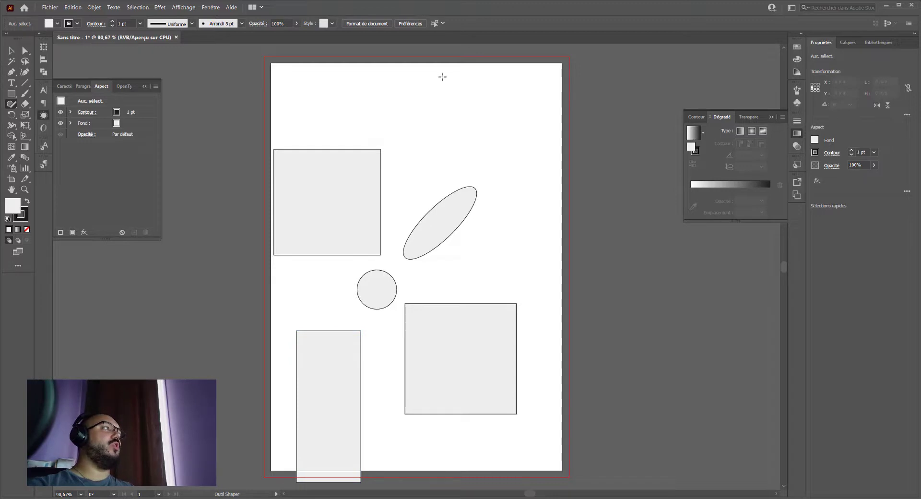
drag(482, 77, 512, 106)
drag(494, 142, 453, 147)
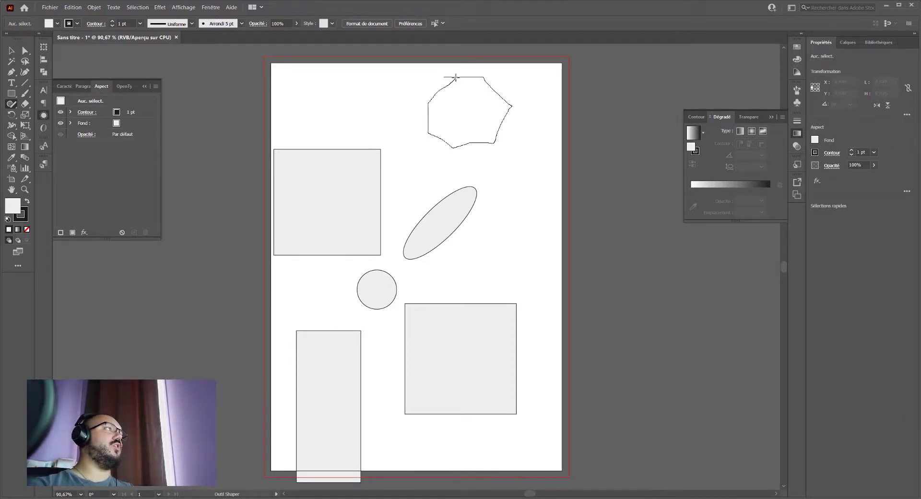
drag(456, 77, 453, 77)
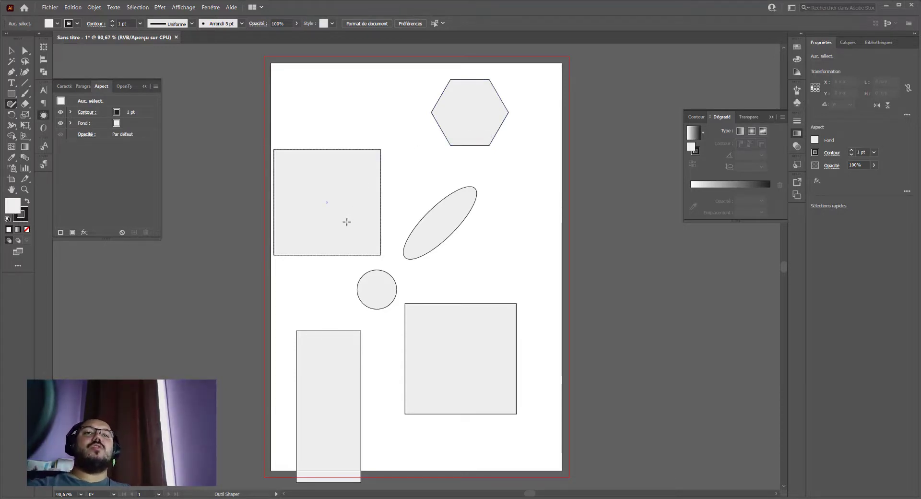
Step: Delete all practice shapes and sketch a large grey square in the upper middle
key(v)
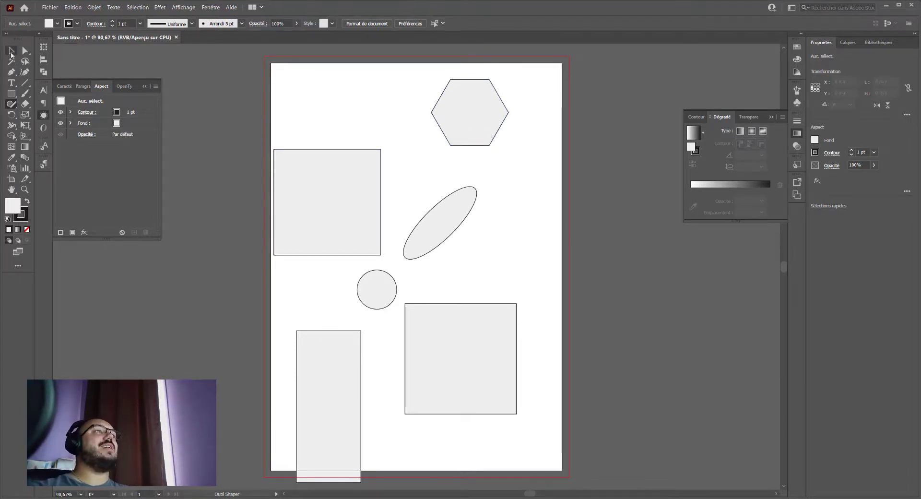
drag(288, 92, 493, 396)
key(Delete)
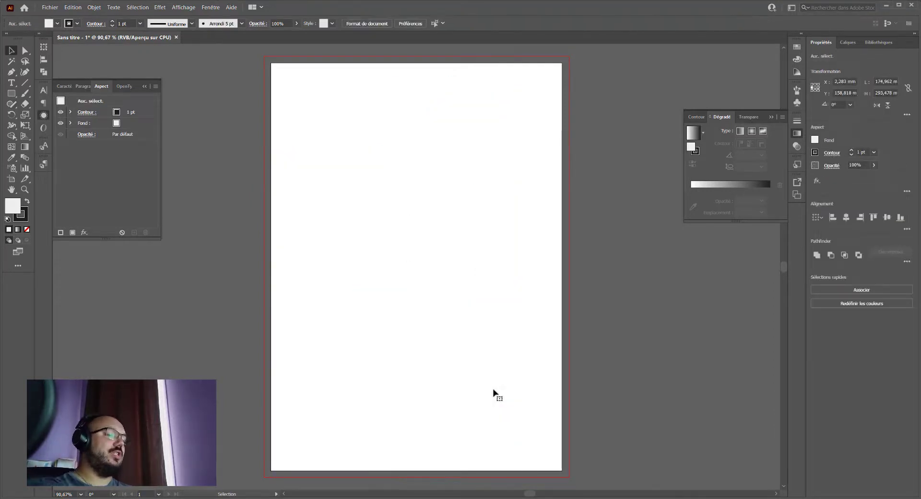
click(9, 105)
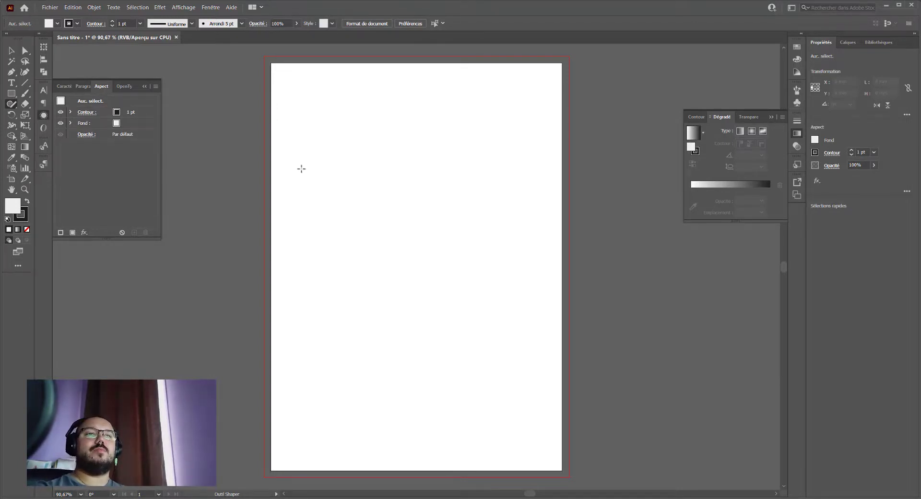
drag(318, 146, 319, 155)
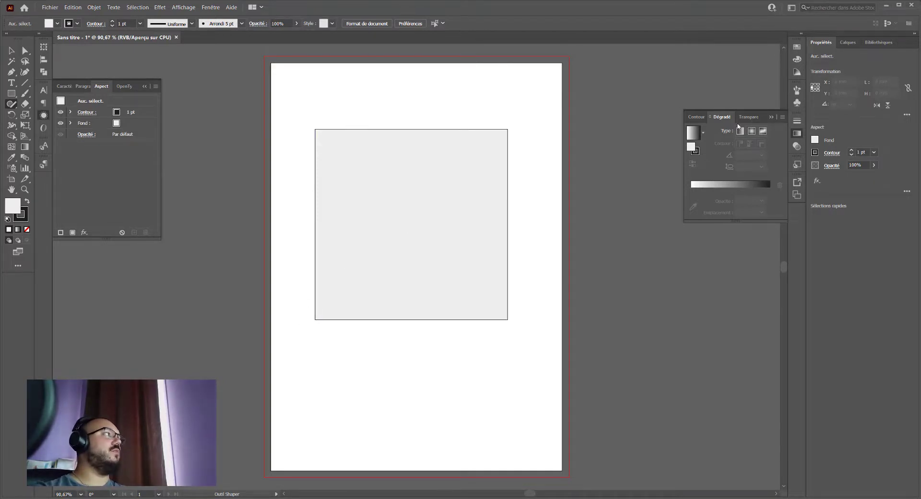
Step: Show the Color panel and set the stroke to None
click(202, 9)
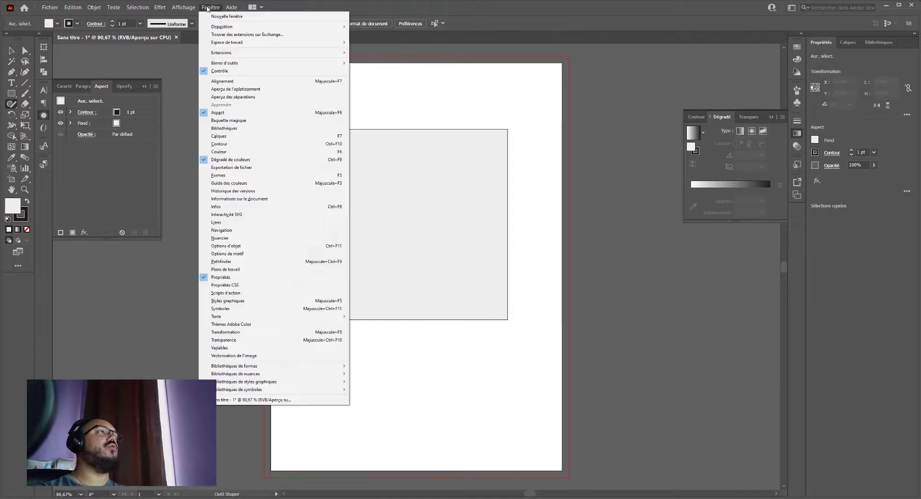
click(222, 153)
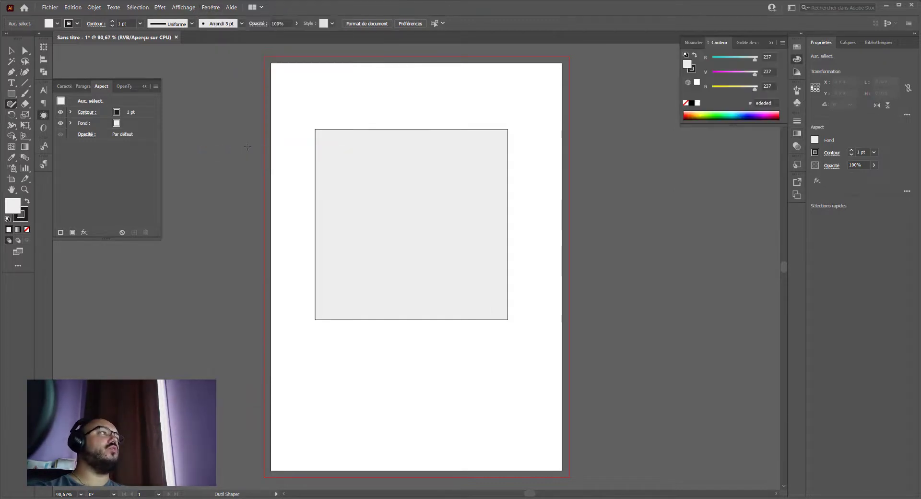
click(20, 214)
click(27, 230)
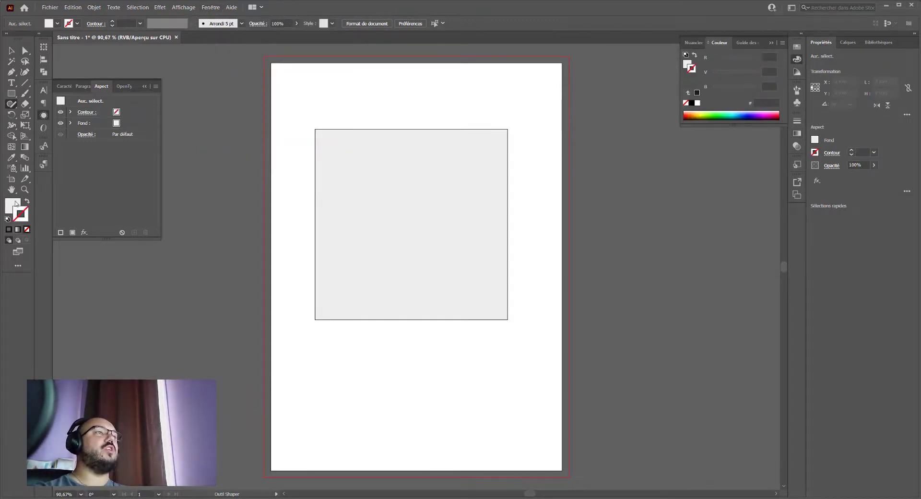
Step: Select the square and set its fill to pink using CMYK magenta 60
click(11, 50)
key(ctrl+a)
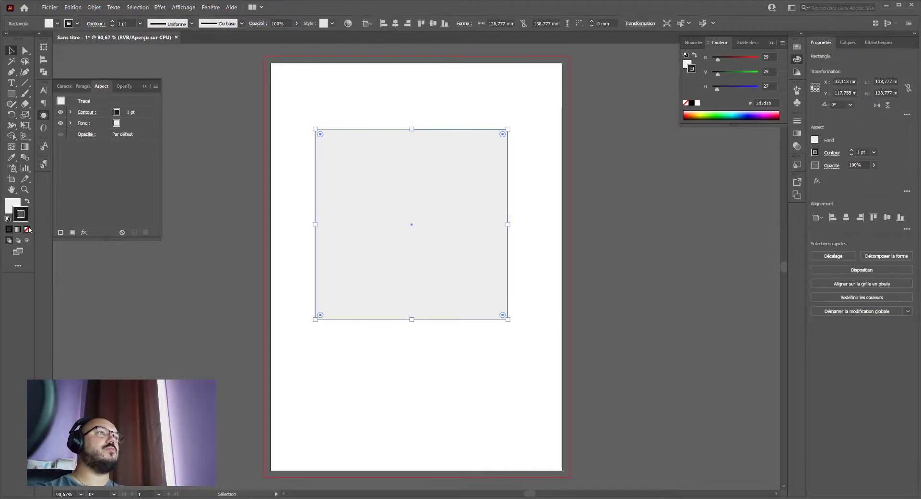
click(11, 207)
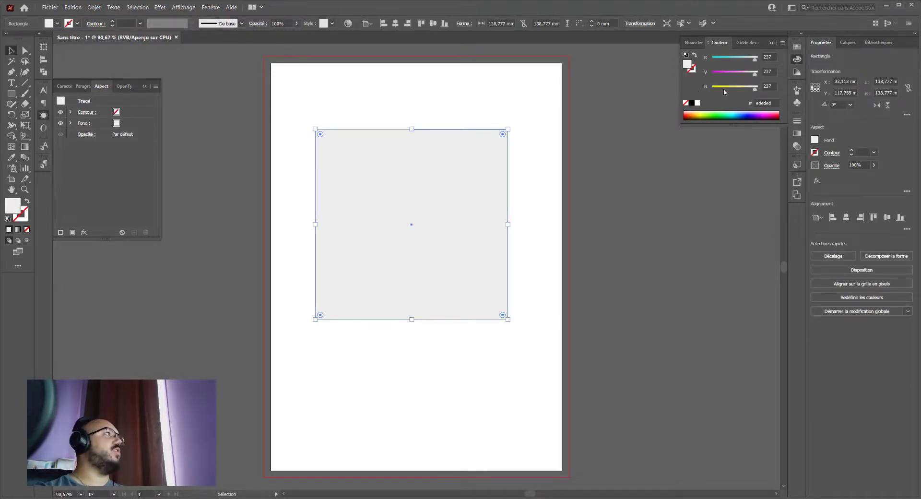
click(783, 43)
click(815, 79)
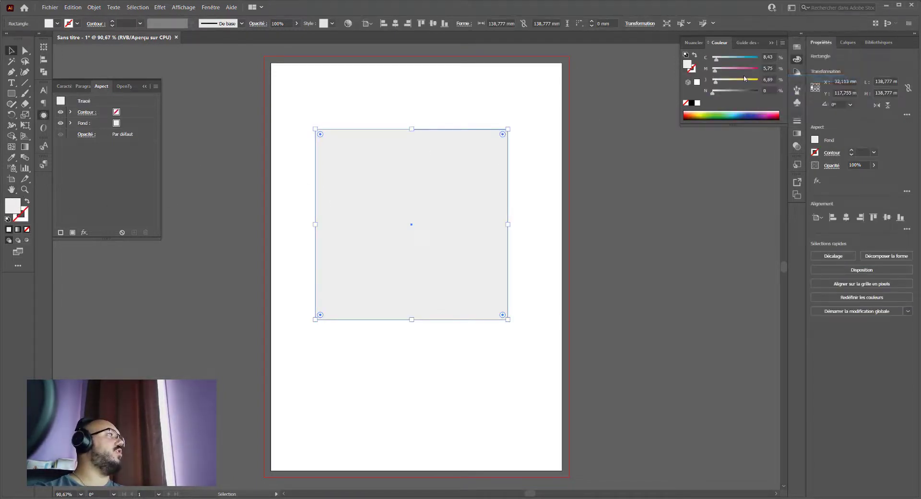
click(739, 69)
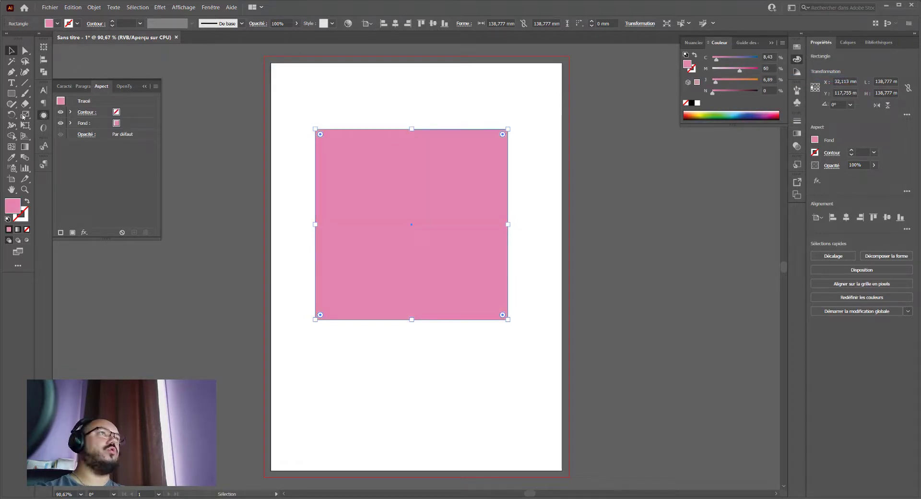
click(10, 104)
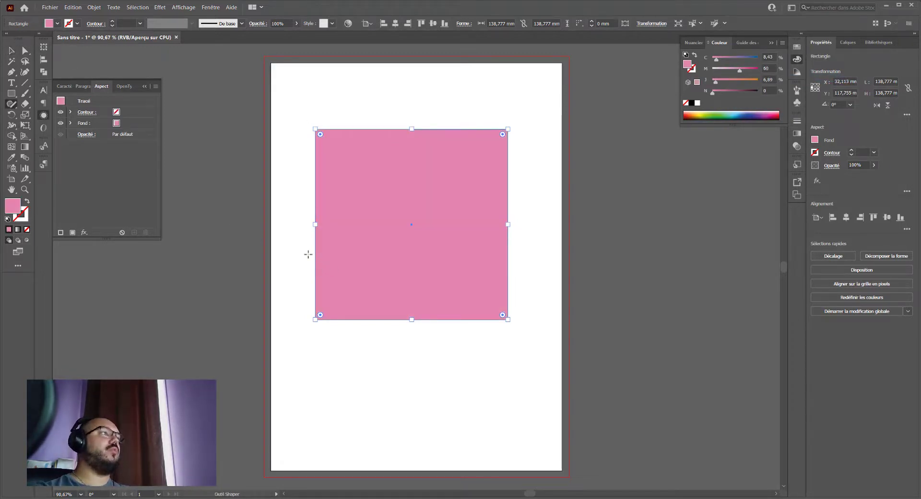
Step: Sketch a circle near the square and give it a blue fill with no outline
mouse_move(293, 251)
mouse_down()
mouse_move(326, 375)
mouse_move(288, 266)
mouse_up()
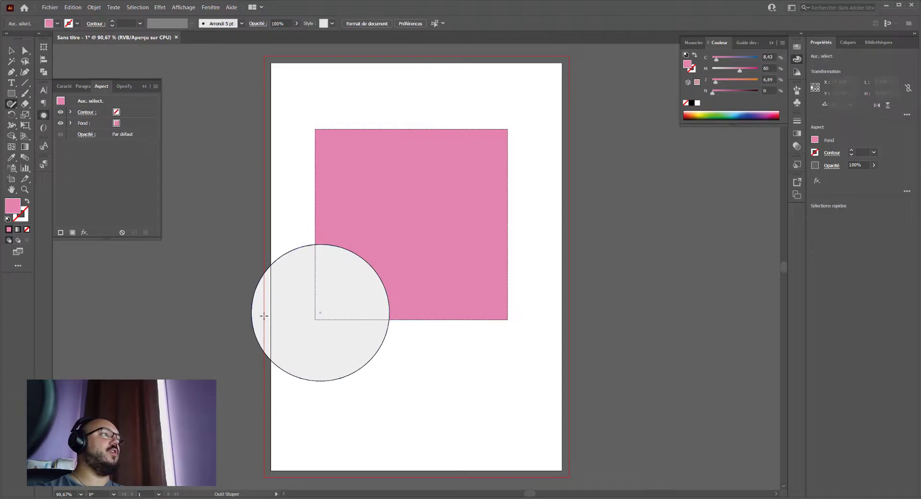
drag(743, 62, 751, 60)
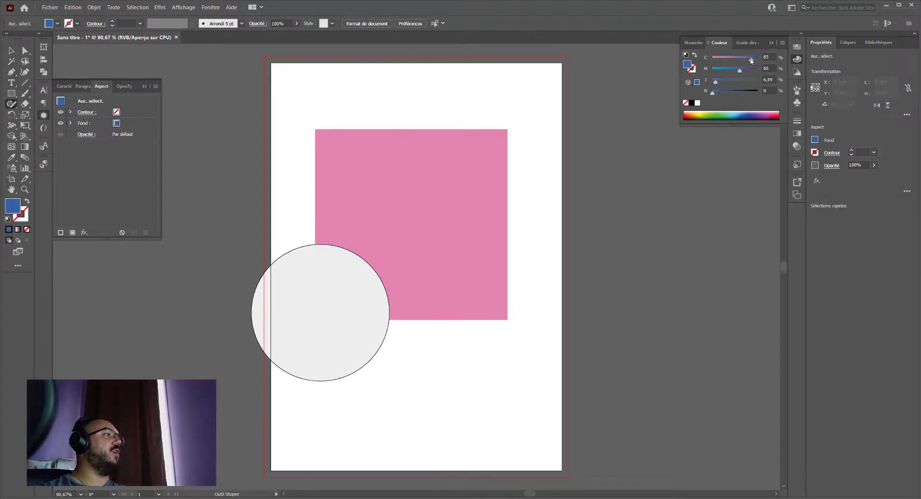
click(307, 305)
click(734, 115)
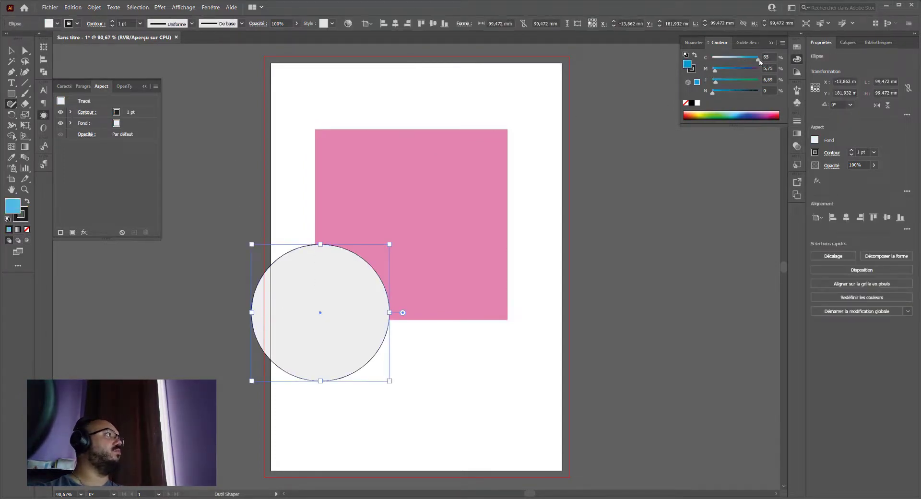
click(23, 220)
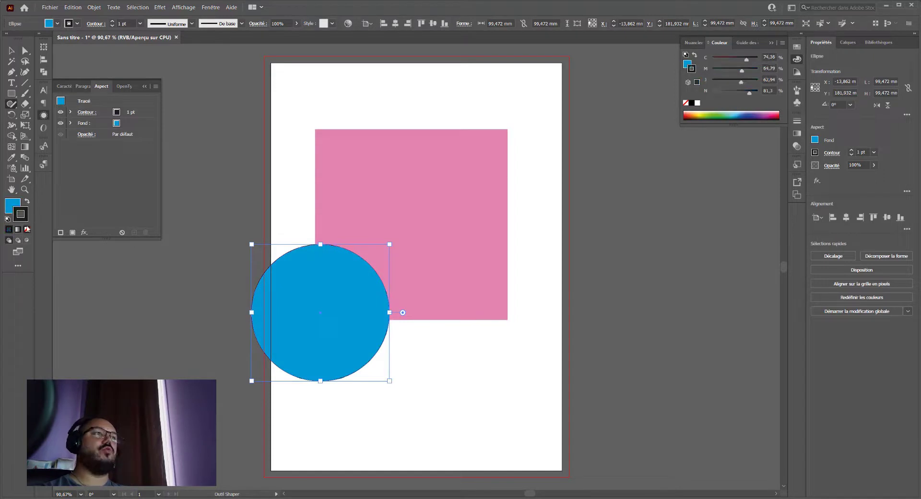
click(27, 229)
Step: Move the blue circle over the square's lower right and make the upper circle green
click(11, 51)
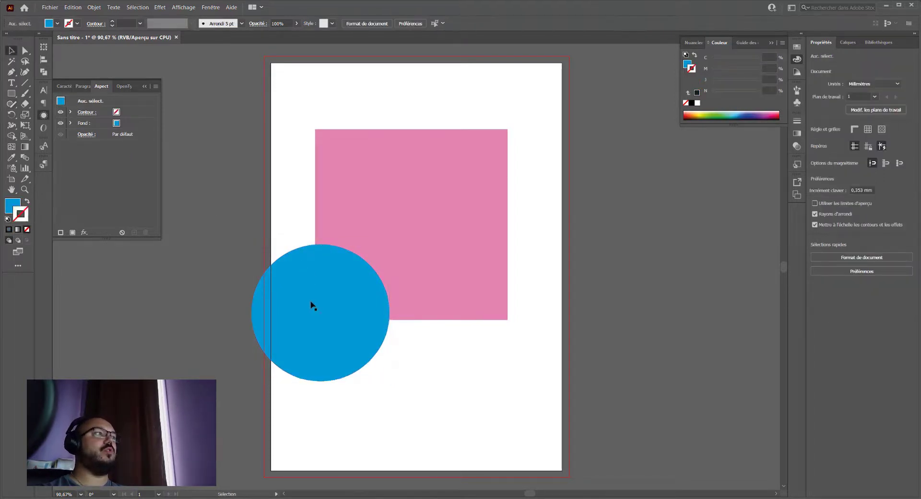
mouse_move(320, 315)
mouse_down()
mouse_move(401, 352)
mouse_move(476, 342)
mouse_move(356, 154)
mouse_up()
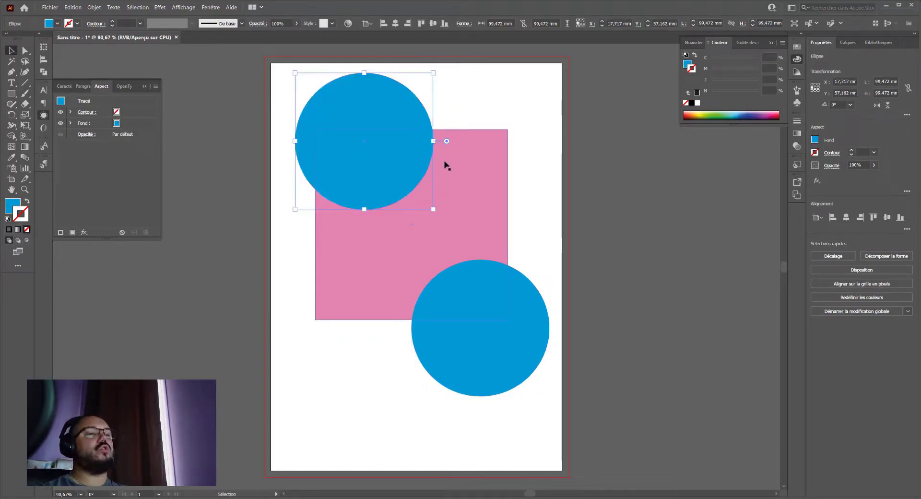
click(688, 64)
click(724, 113)
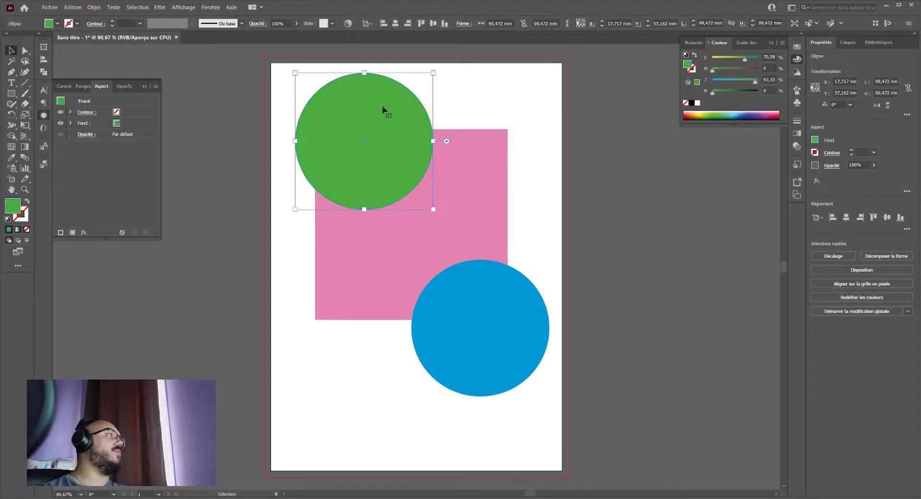
click(243, 103)
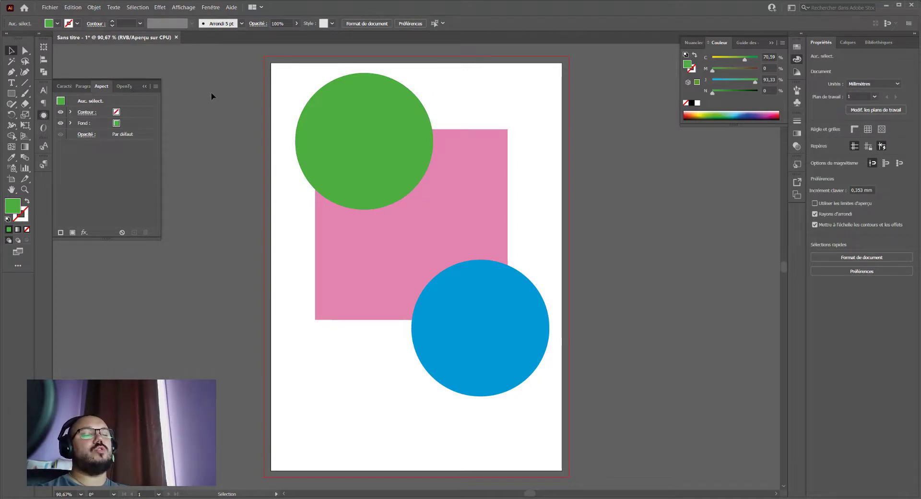
Step: Scribble with the Shaper to trim the green circle outside the square and punch out the blue overlap
click(11, 137)
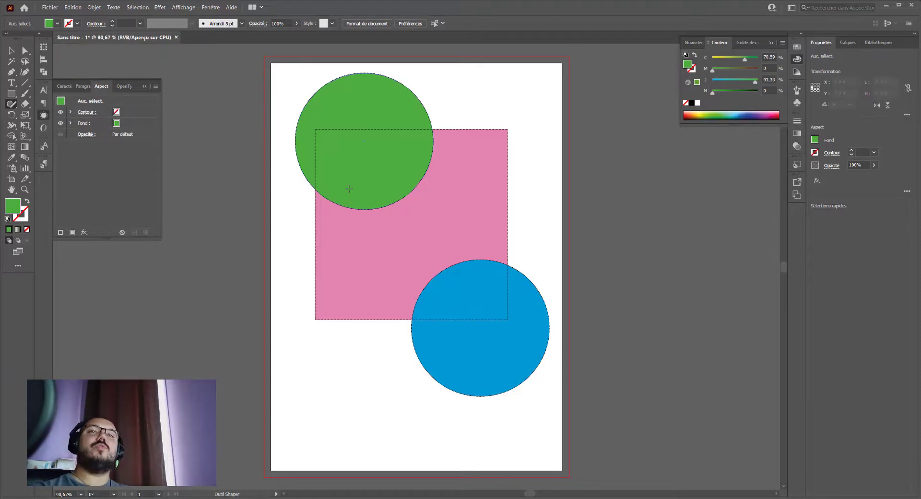
drag(352, 160, 438, 250)
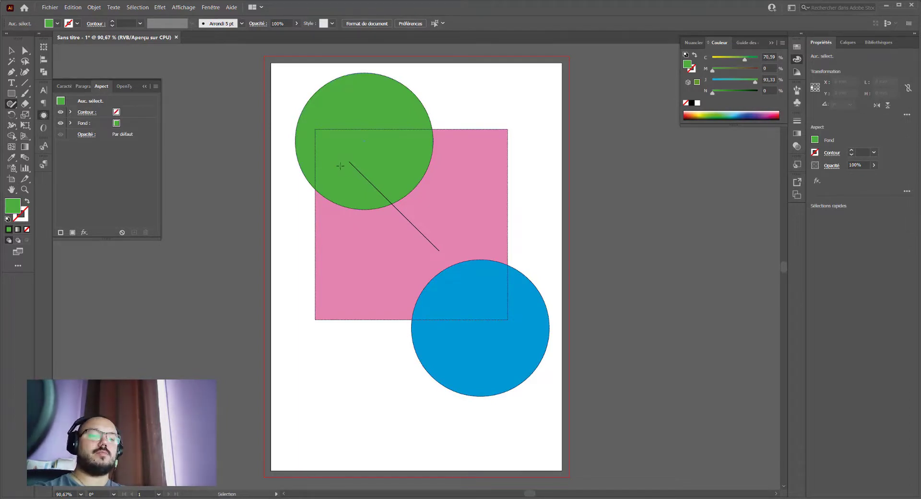
key(ctrl+z)
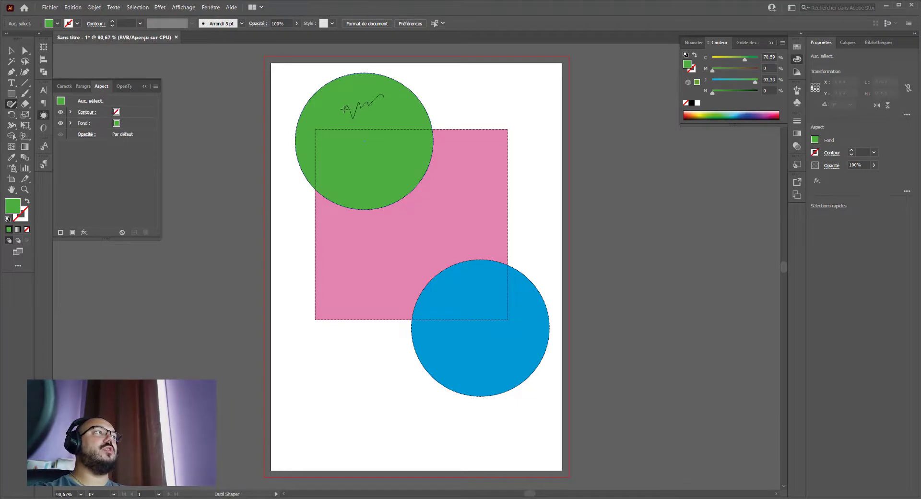
drag(343, 110, 343, 109)
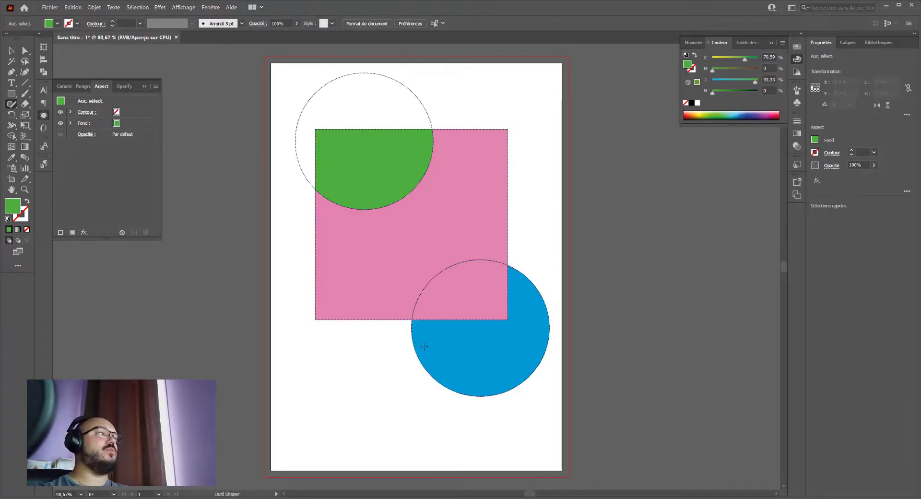
drag(438, 303, 492, 299)
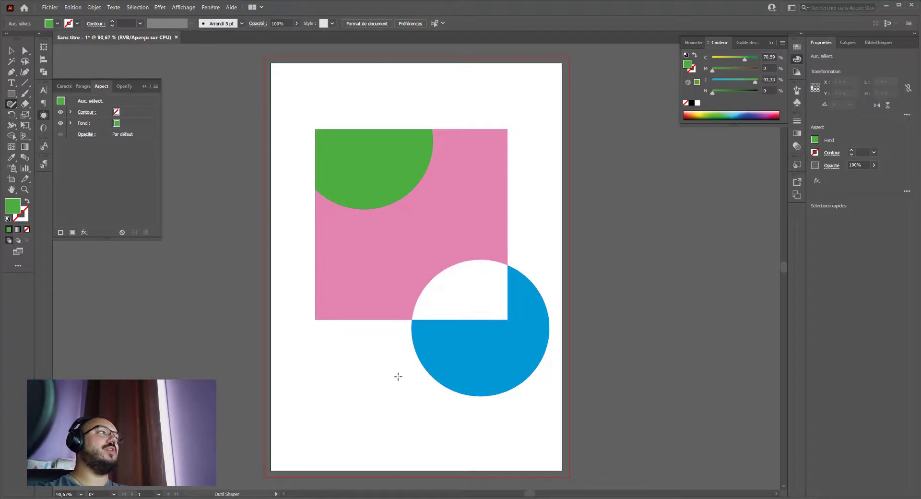
Step: Undo the trim, cut the blue overlap from the square, and merge the green circle in
key(ctrl+z)
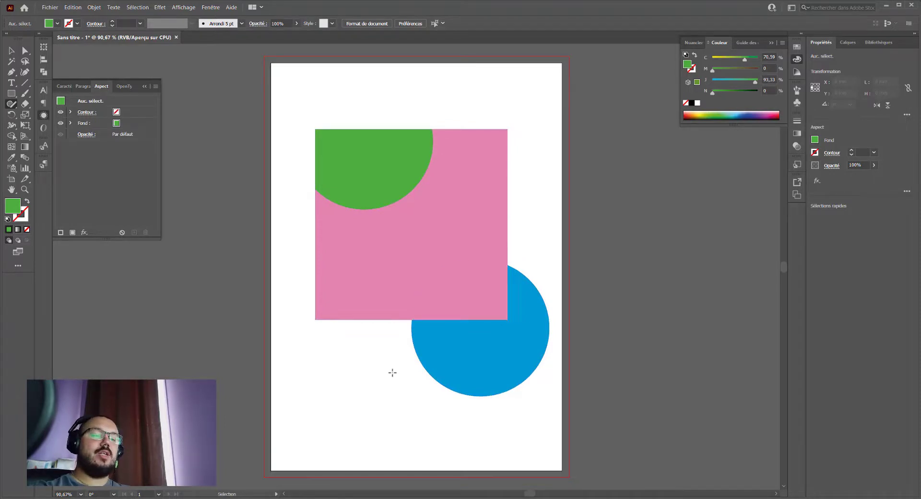
key(ctrl+z)
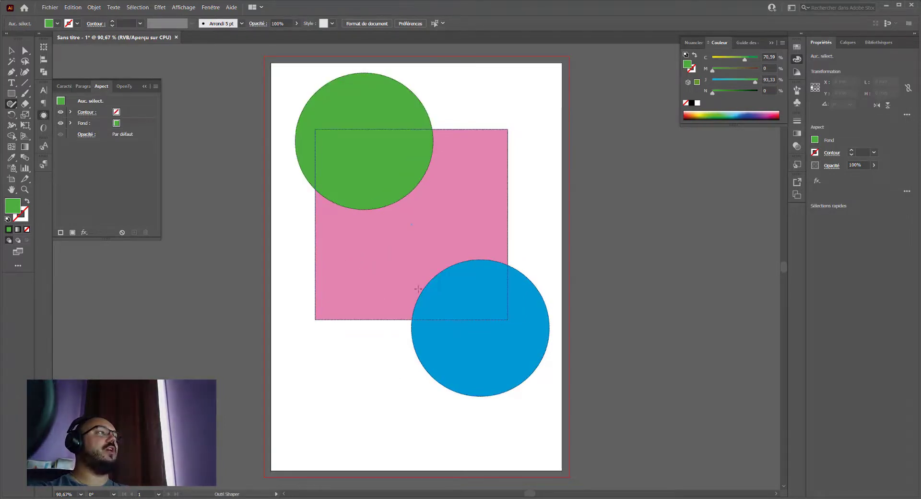
drag(491, 328, 494, 365)
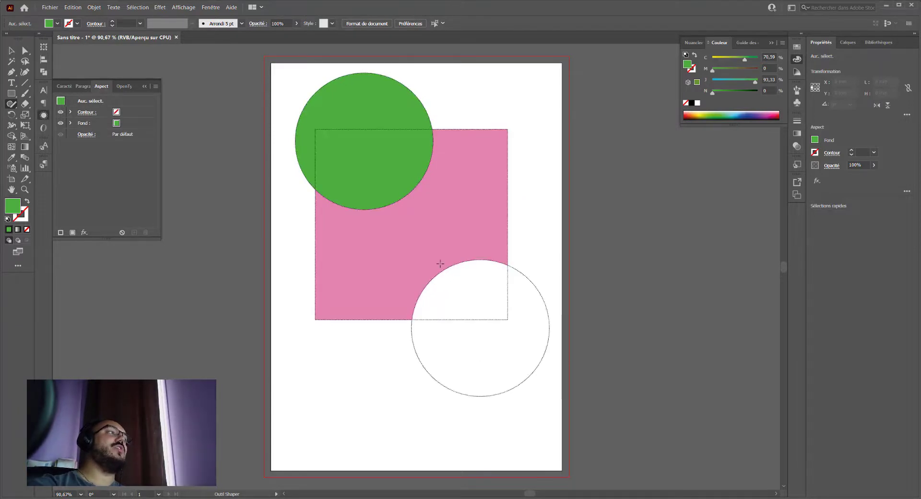
click(471, 277)
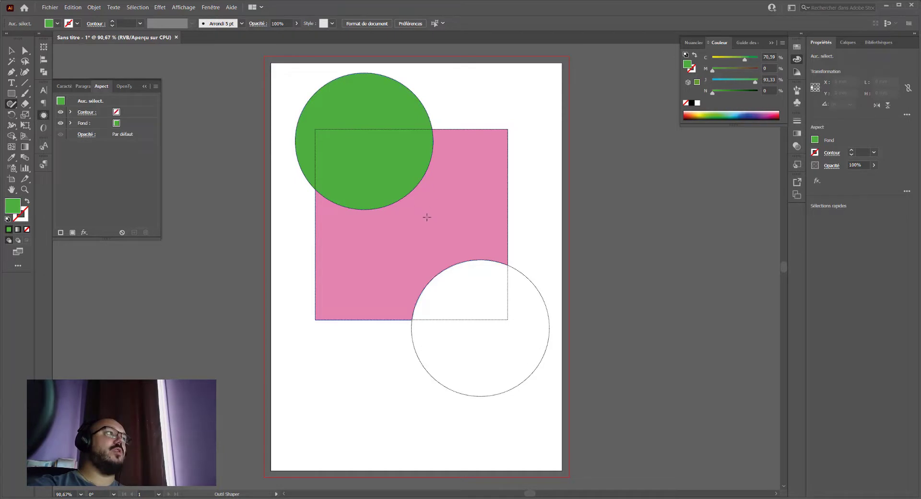
drag(437, 210, 351, 116)
Step: Select the square inside the Shaper group, move it away, then put it back
click(301, 216)
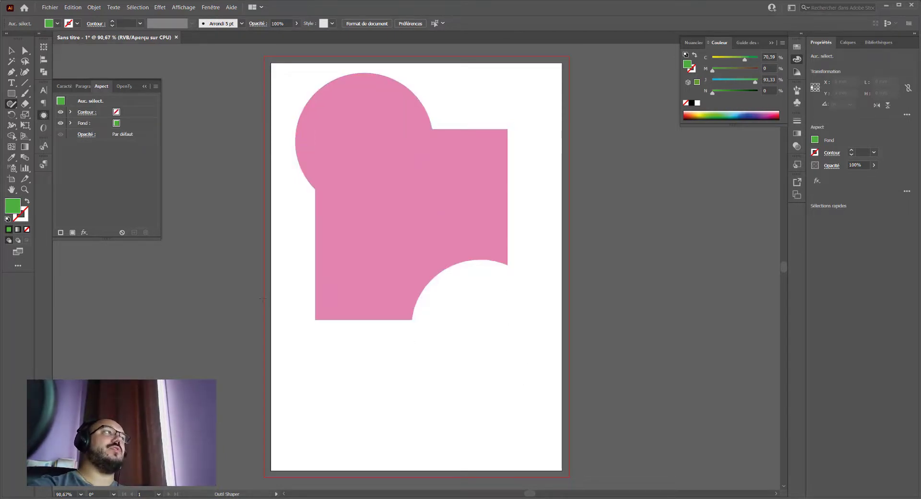
click(25, 50)
click(324, 121)
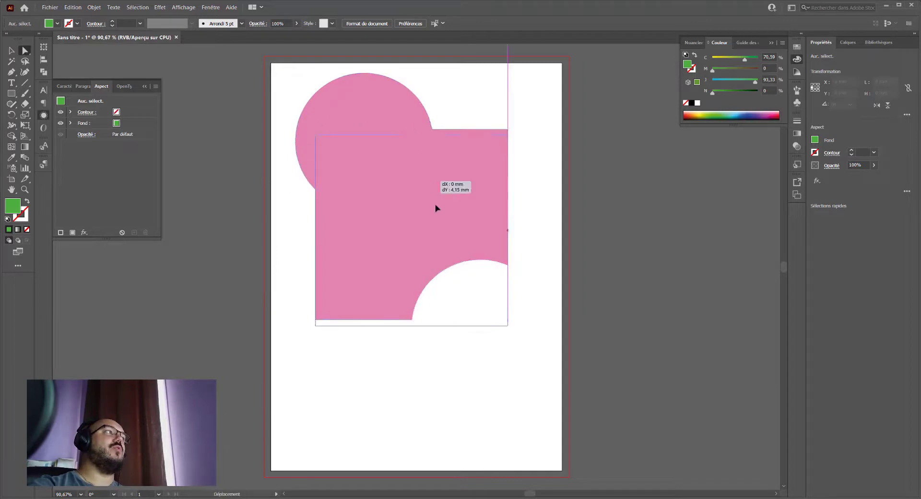
mouse_move(422, 180)
mouse_down()
mouse_move(461, 288)
mouse_move(329, 130)
mouse_up()
click(329, 130)
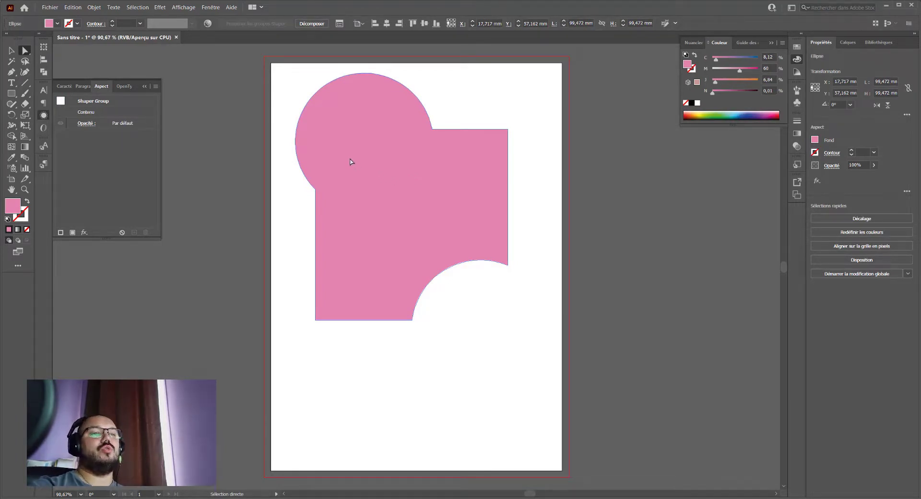
Step: Move the whole Shaper Group down slightly and switch to Outline view with Ctrl+Y
drag(365, 192, 391, 271)
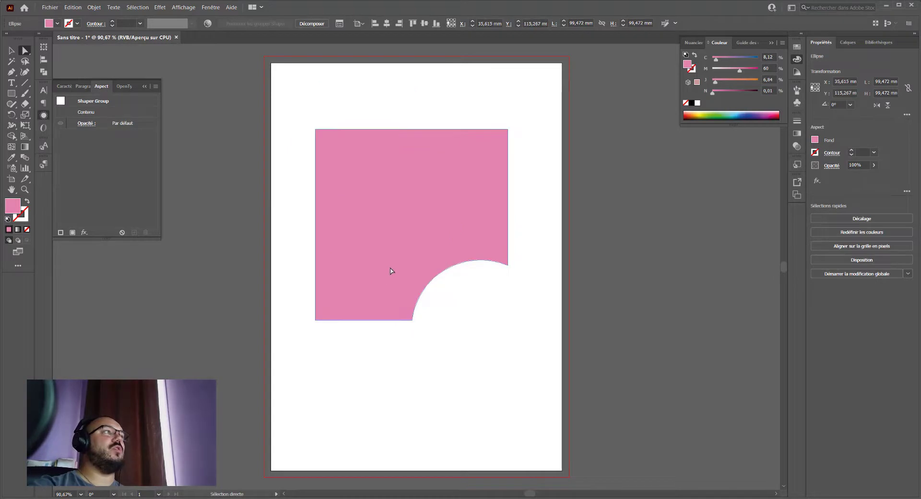
key(ctrl+z)
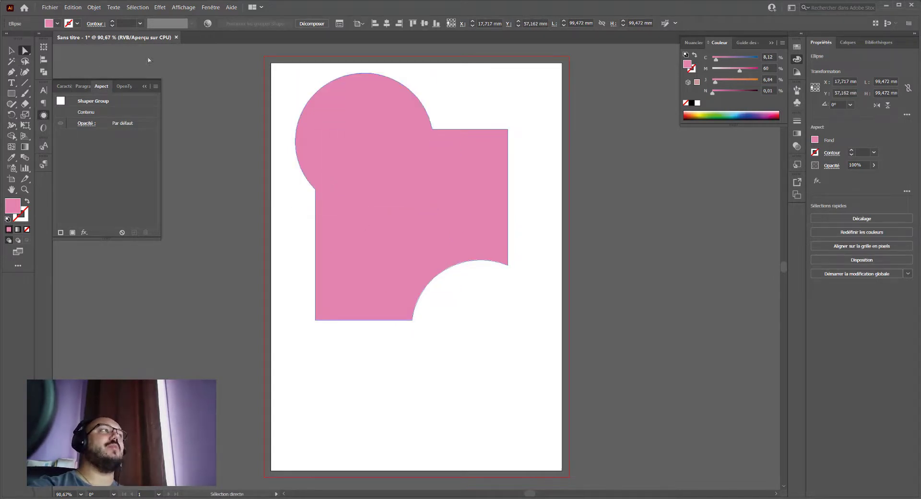
click(12, 53)
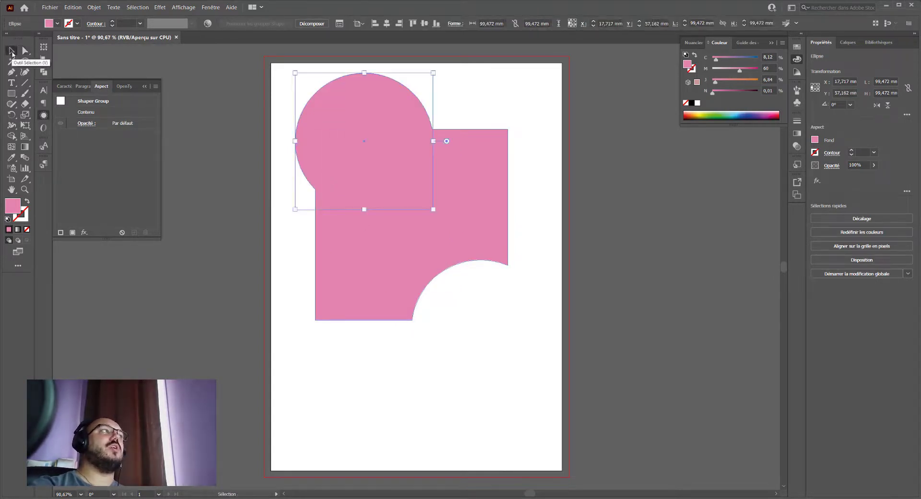
click(255, 98)
click(350, 142)
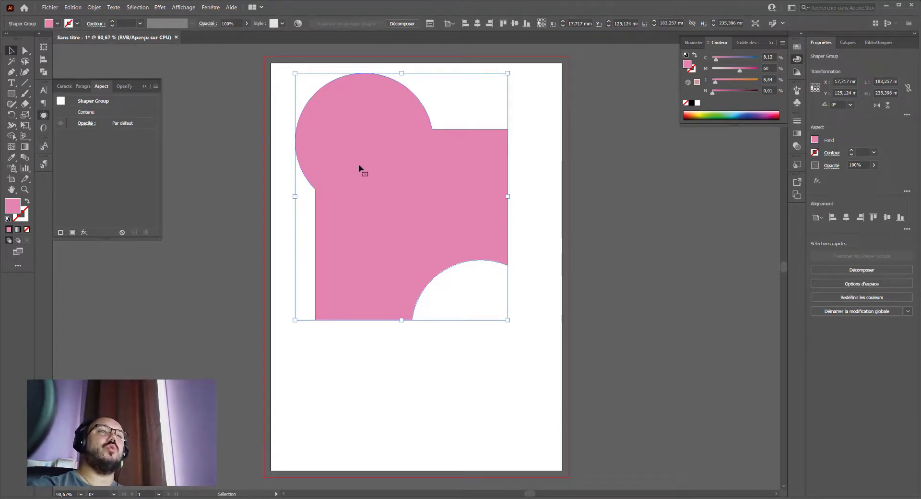
mouse_move(358, 164)
mouse_down()
mouse_move(414, 272)
mouse_move(416, 209)
mouse_move(398, 212)
mouse_up()
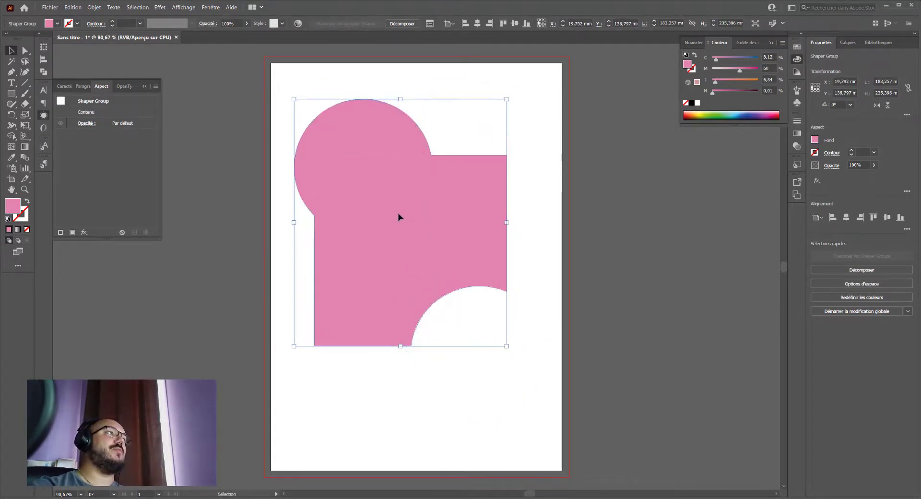
key(ctrl+y)
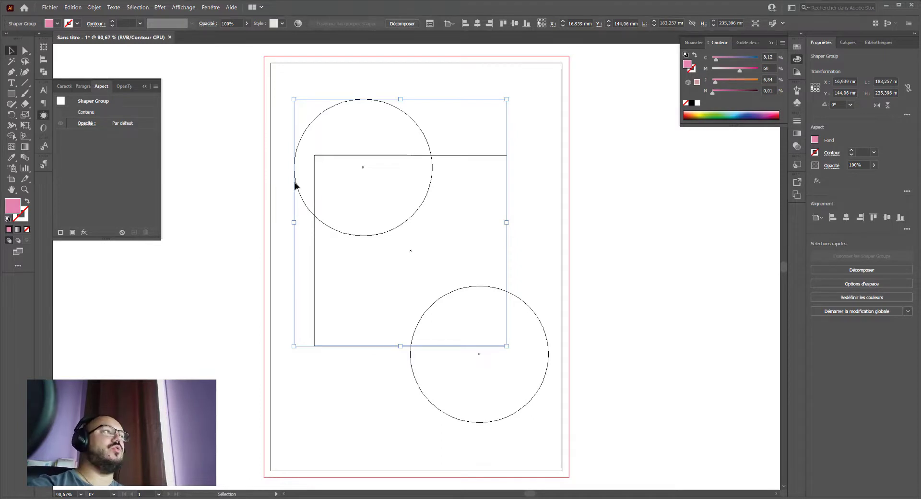
Step: Reselect the Shaper Group, switch to Direct Selection, and return to Preview with Ctrl+Y
click(267, 170)
click(378, 101)
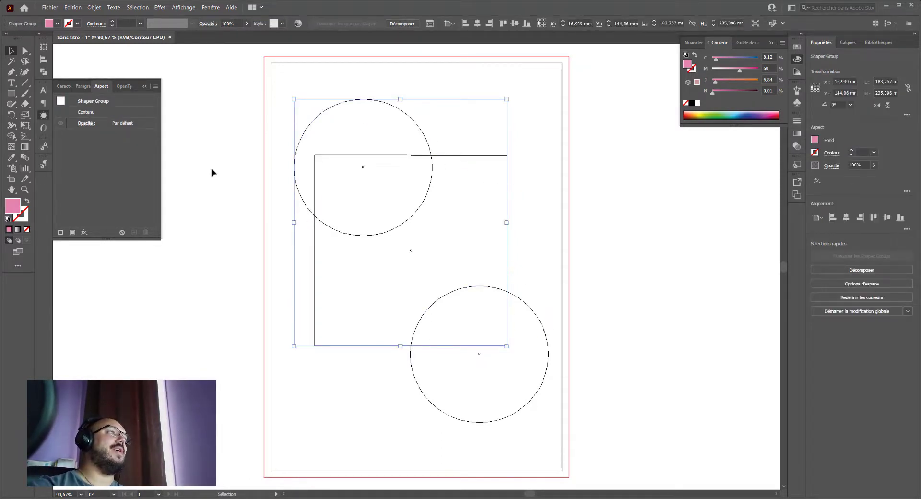
key(a)
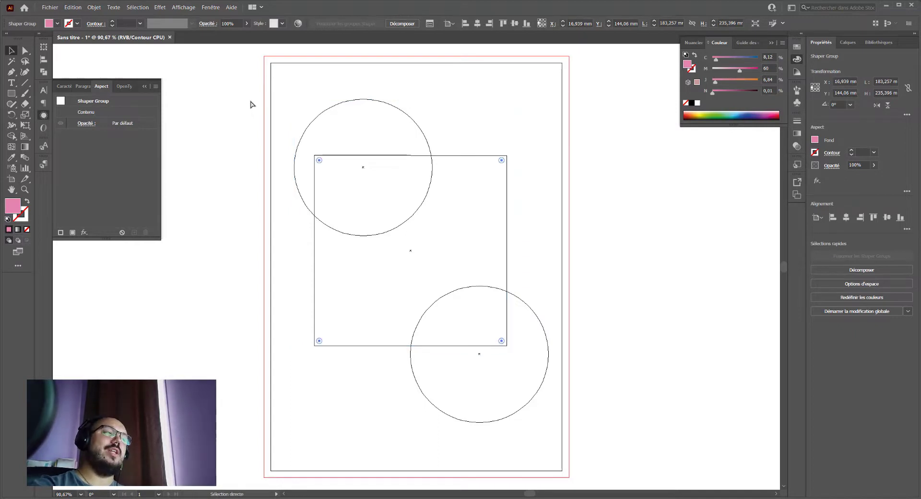
key(ctrl+y)
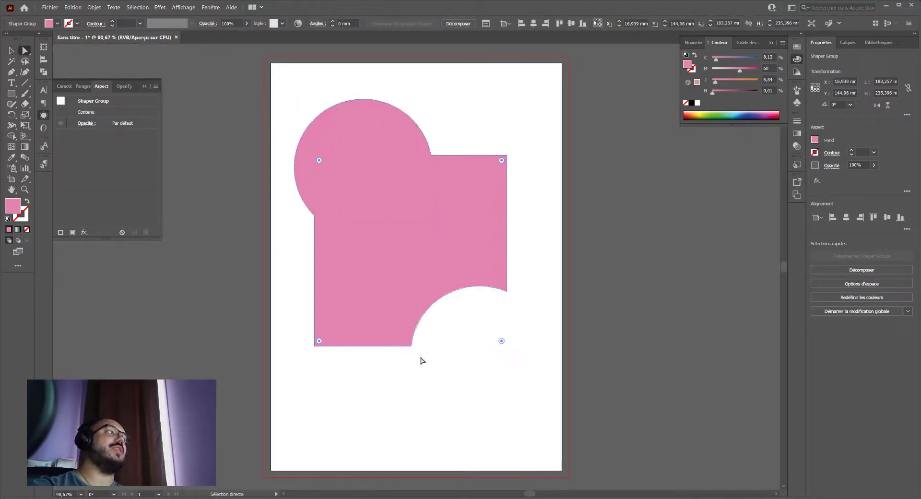
Step: Try reshaping the lower-right bite, then undo back to the full circular cutout
drag(547, 284, 486, 347)
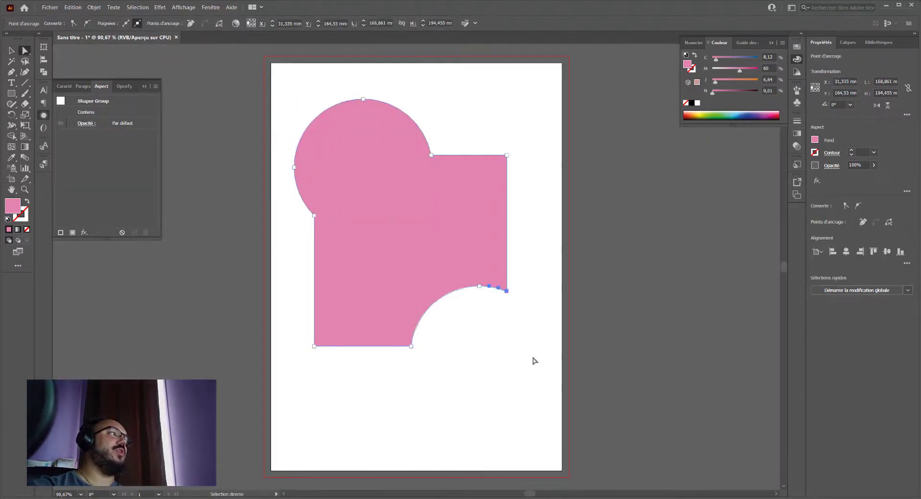
drag(439, 305, 464, 371)
key(ctrl+z)
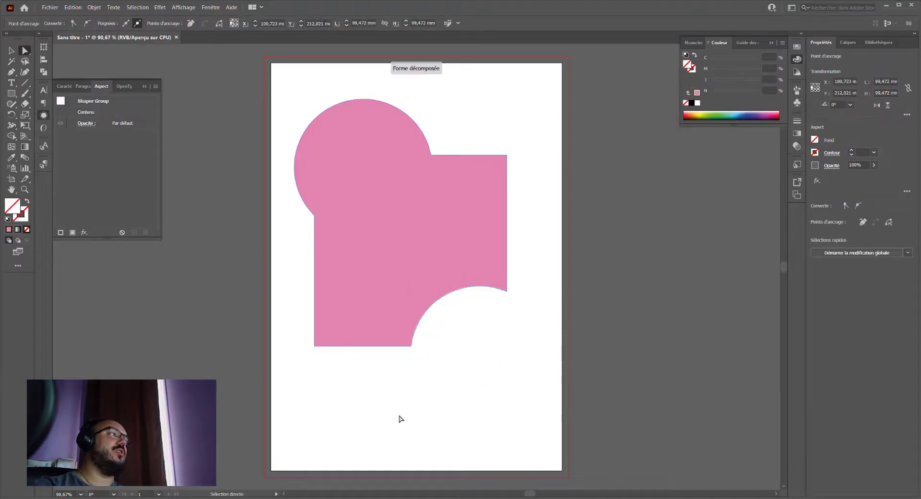
click(456, 399)
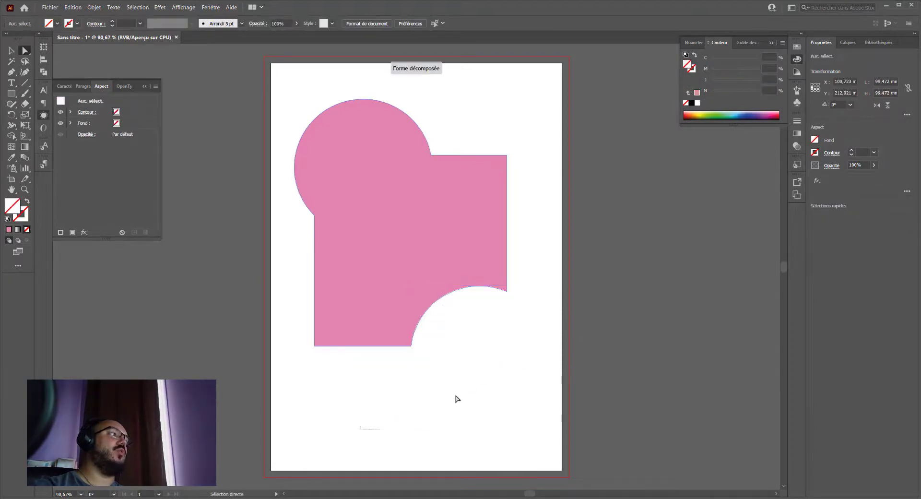
Step: Try rounding the square's corners, revert them, and move the pink circle up and left
click(431, 302)
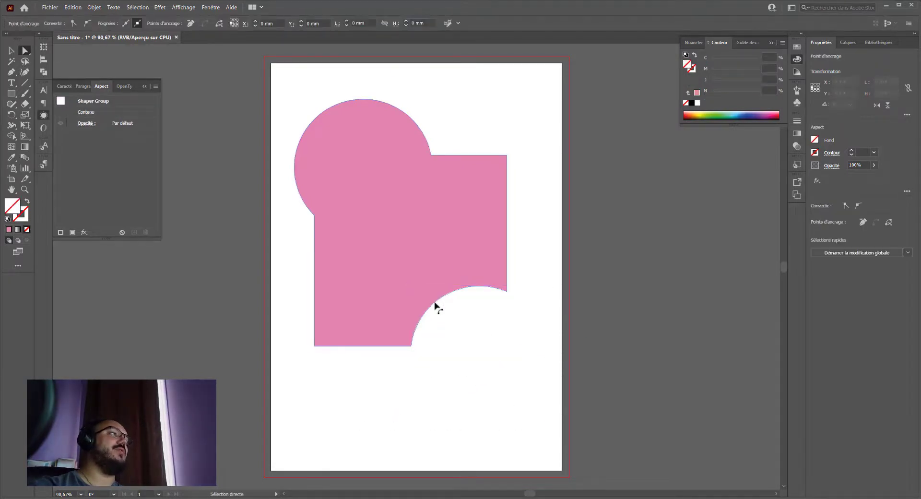
click(325, 303)
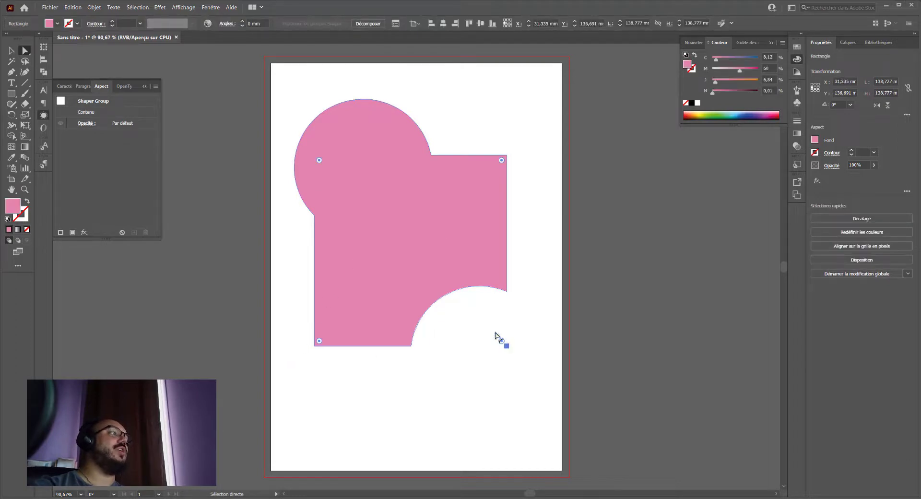
drag(502, 340, 494, 307)
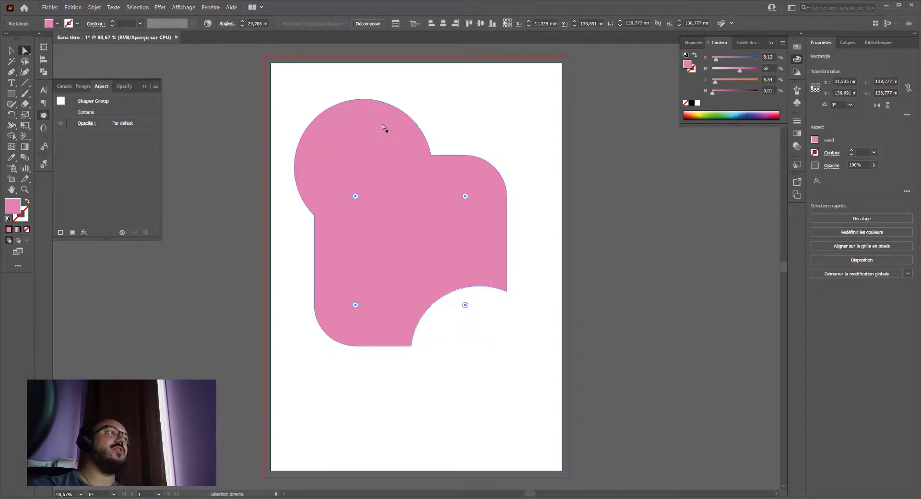
key(ctrl+z)
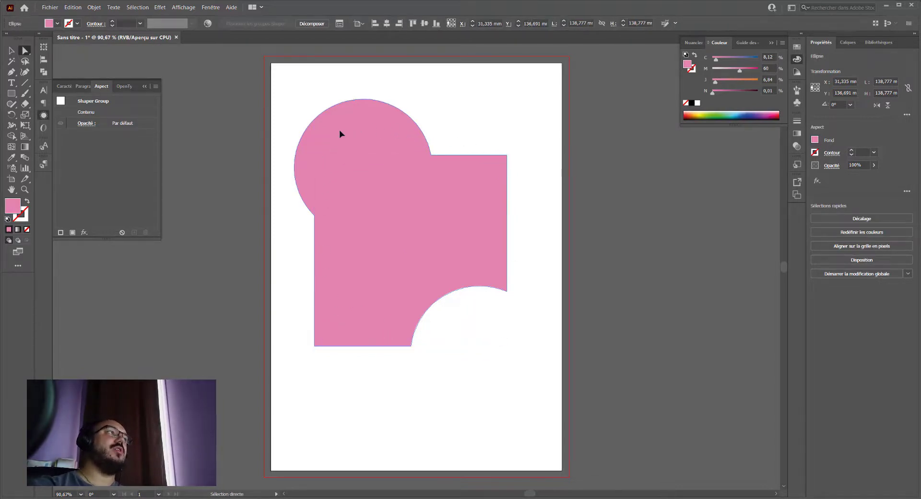
mouse_move(356, 142)
mouse_down()
mouse_move(325, 145)
mouse_move(446, 131)
mouse_move(341, 128)
mouse_move(354, 123)
mouse_up()
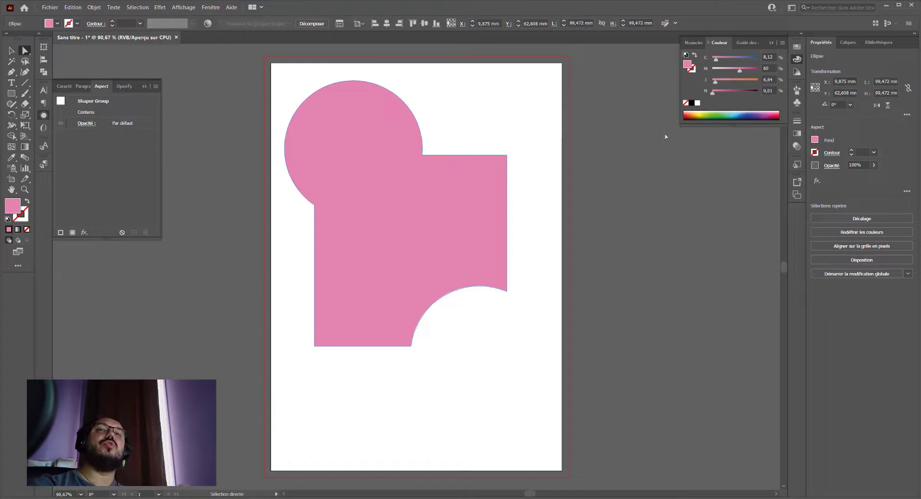
Step: Expand Calque 1 and the Shaper Group in Layers, targeting its ellipses and rectangle
click(847, 44)
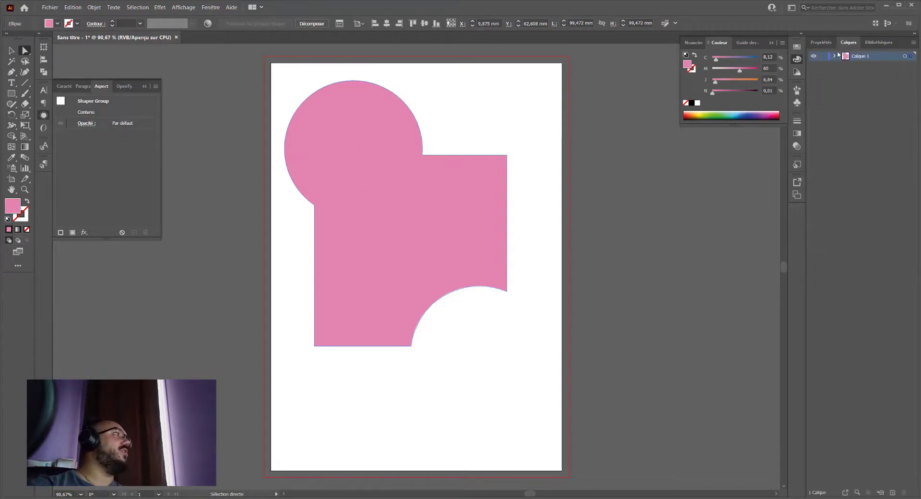
click(836, 56)
click(845, 66)
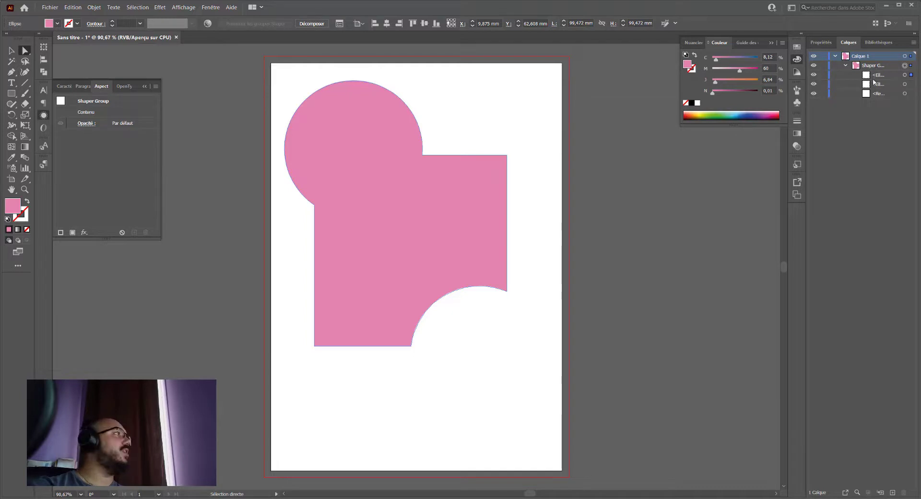
click(877, 75)
click(880, 94)
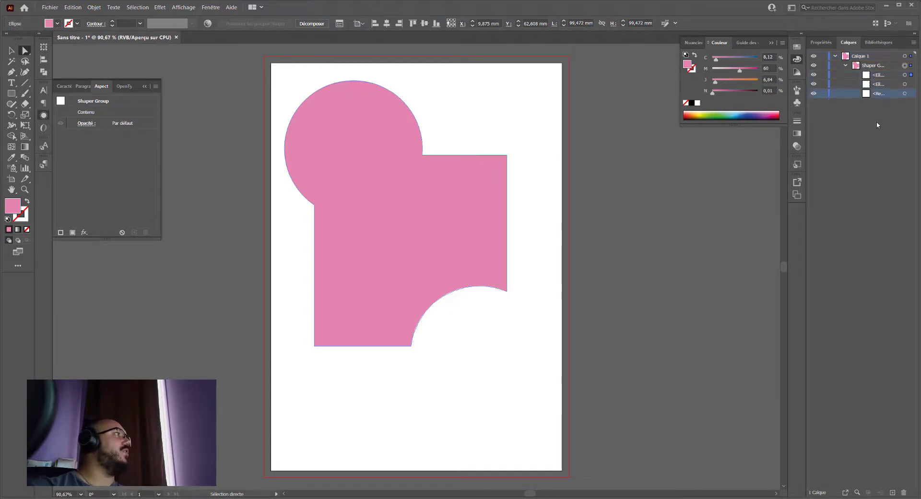
click(905, 94)
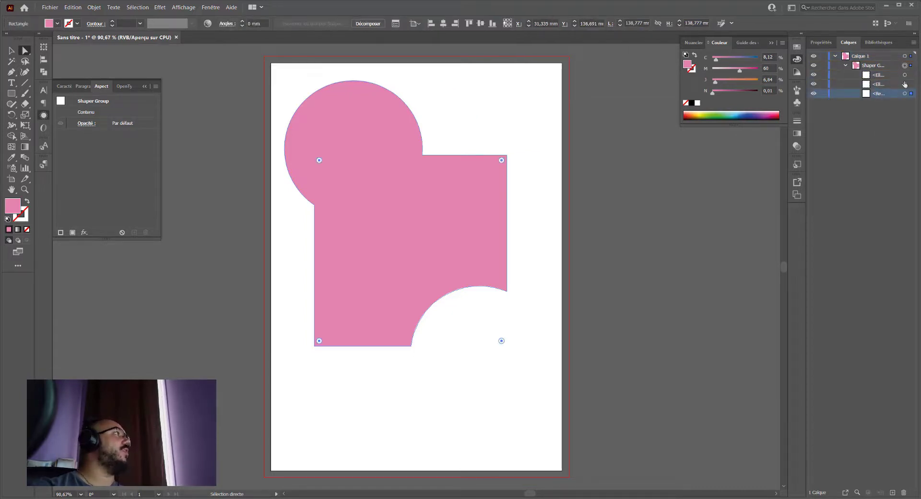
click(905, 84)
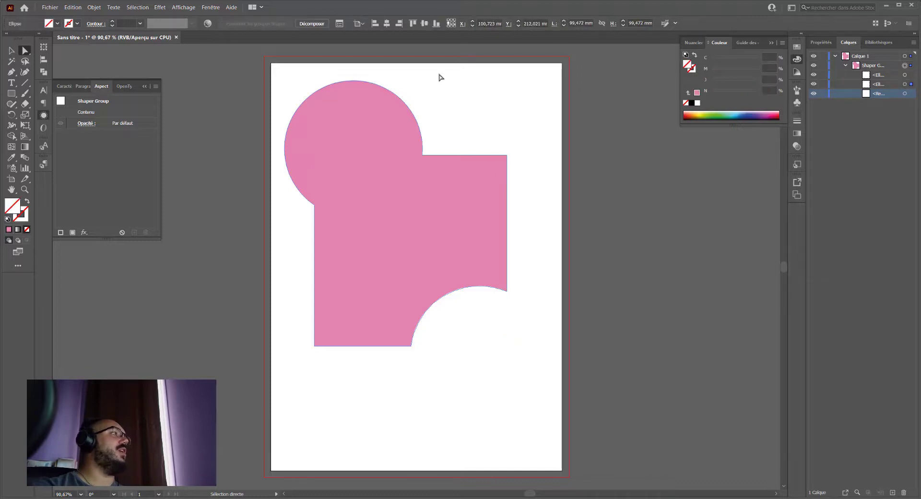
click(11, 51)
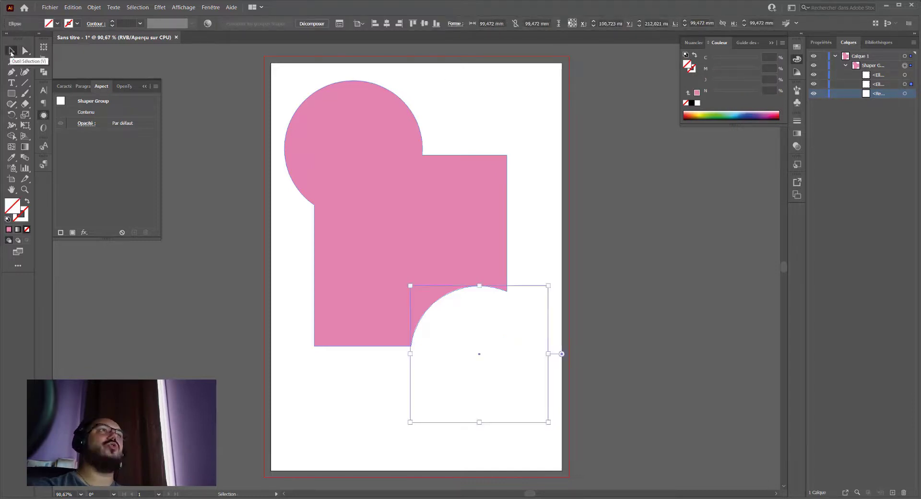
Step: Target the hidden cutout ellipse in the Layers panel so its bounding box shows
click(905, 75)
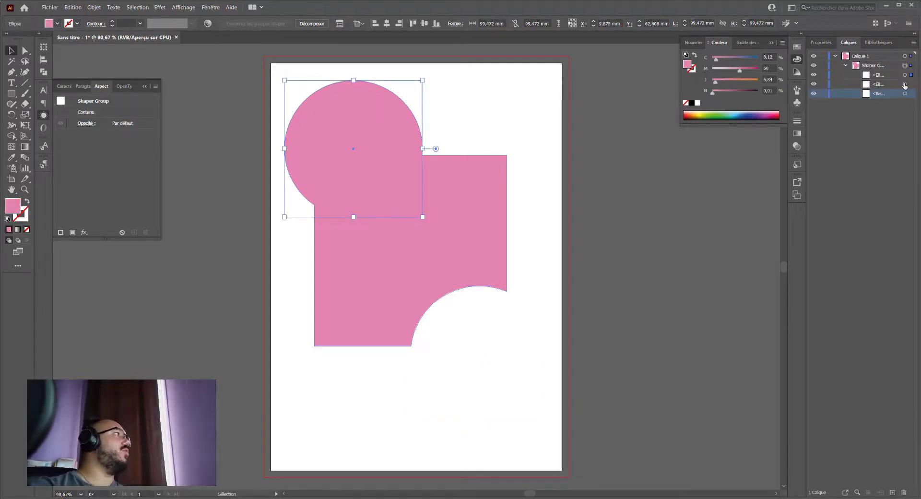
click(905, 84)
drag(459, 323, 480, 351)
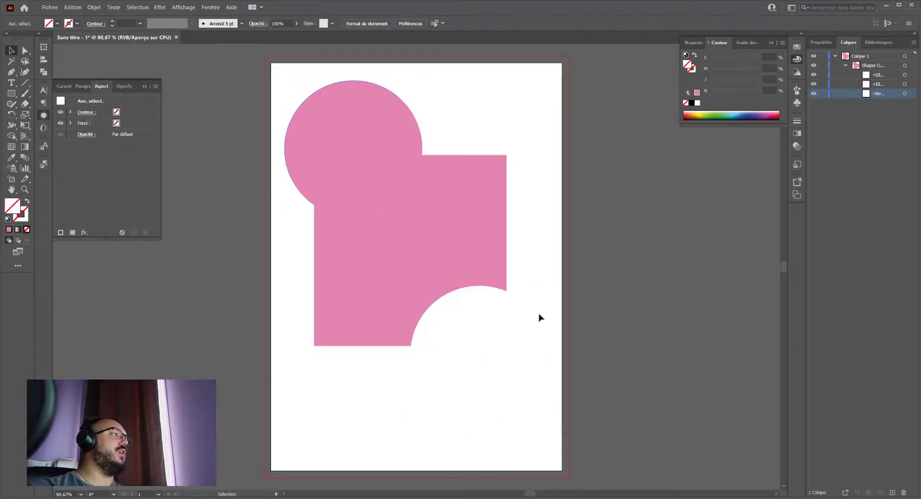
click(905, 84)
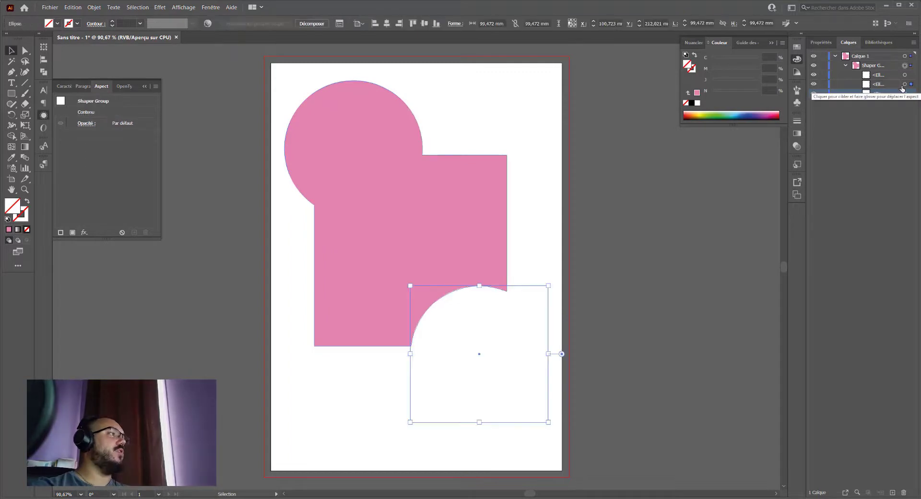
Step: Nudge the cutout circle left and up with Shift+arrow keys, then select the whole Shaper Group
key(shift+Left)
key(shift+Left)
key(shift+Left)
key(shift+Left)
key(shift+Left)
key(shift+Left)
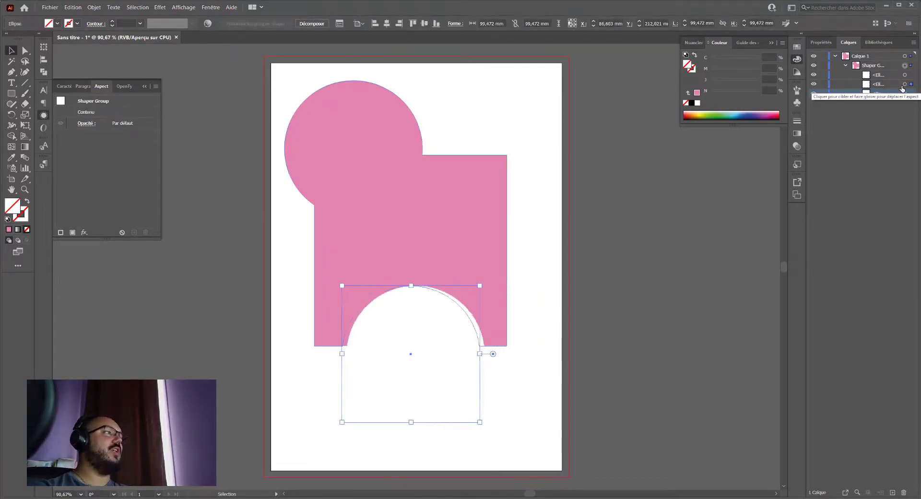
key(shift+Left)
key(shift+Left)
key(shift+Left)
key(shift+Left)
key(shift+Left)
key(shift+Left)
key(shift+Right)
key(shift+Right)
key(shift+Right)
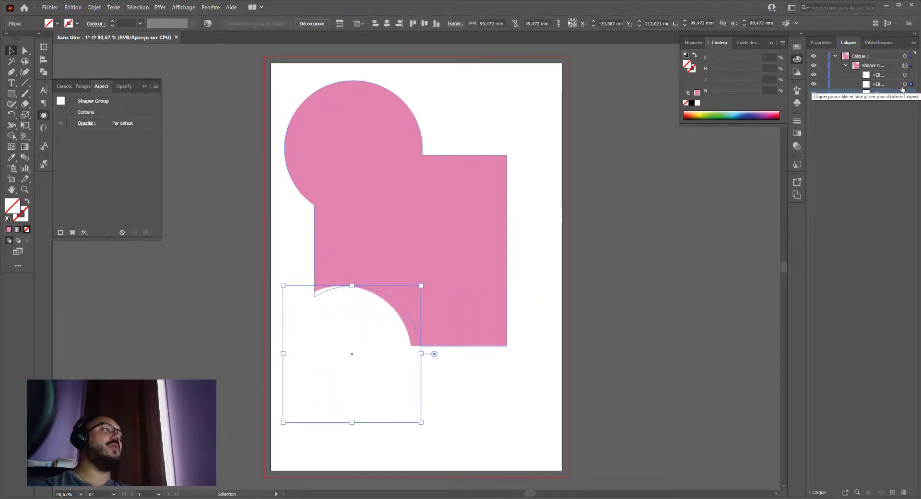
key(shift+Right)
key(shift+Up)
key(shift+Up)
key(shift+Left)
key(shift+Left)
key(shift+Up)
key(shift+Up)
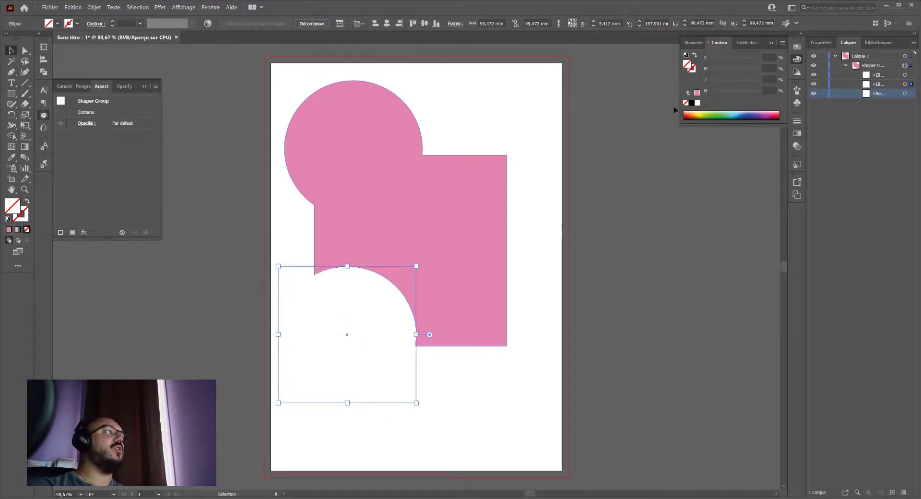
click(483, 144)
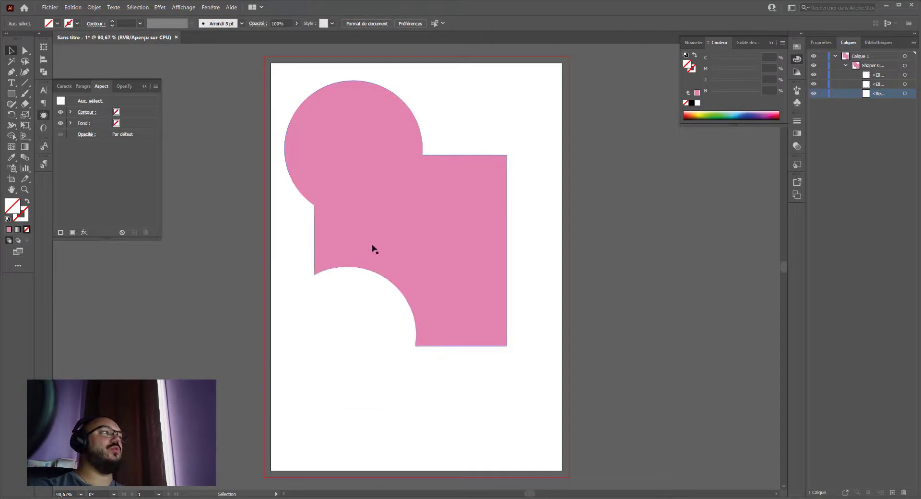
click(336, 269)
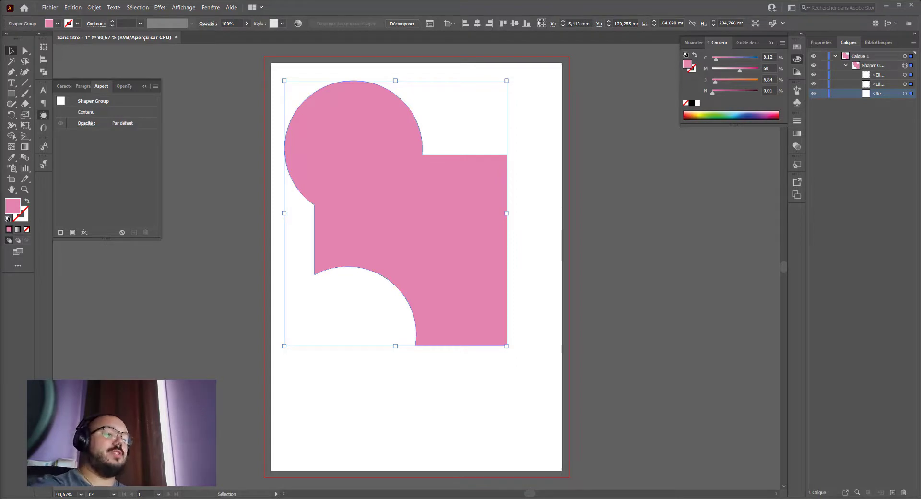
Step: Drag the pink Shaper group down and then toward the right of the artboard, leaving its shape unchanged
key(shift+n)
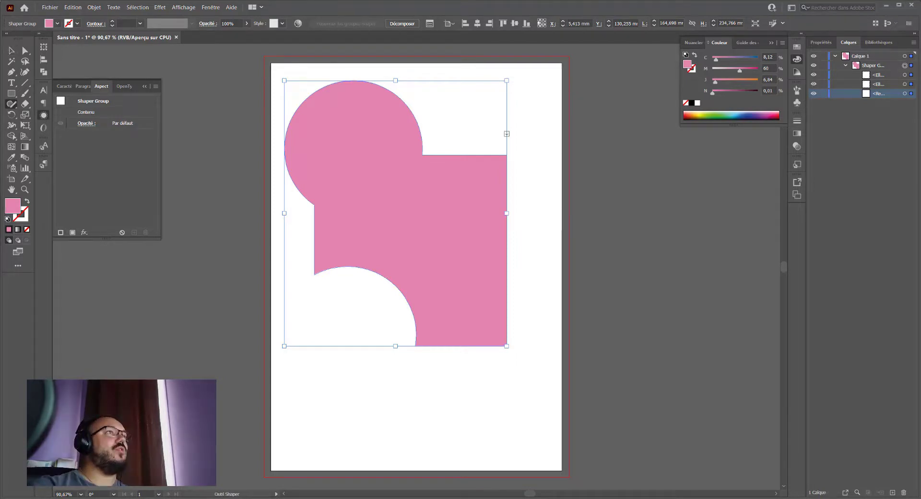
key(v)
click(192, 129)
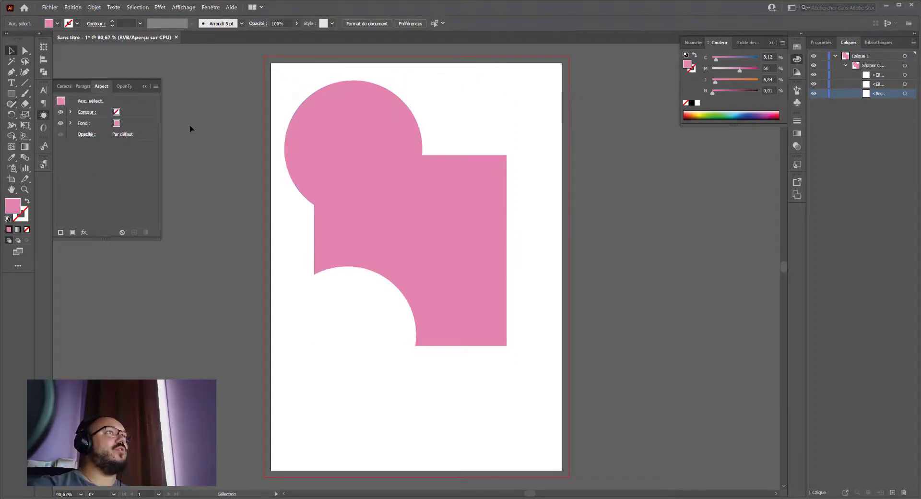
mouse_move(333, 172)
mouse_down()
mouse_move(359, 194)
mouse_move(343, 188)
mouse_up()
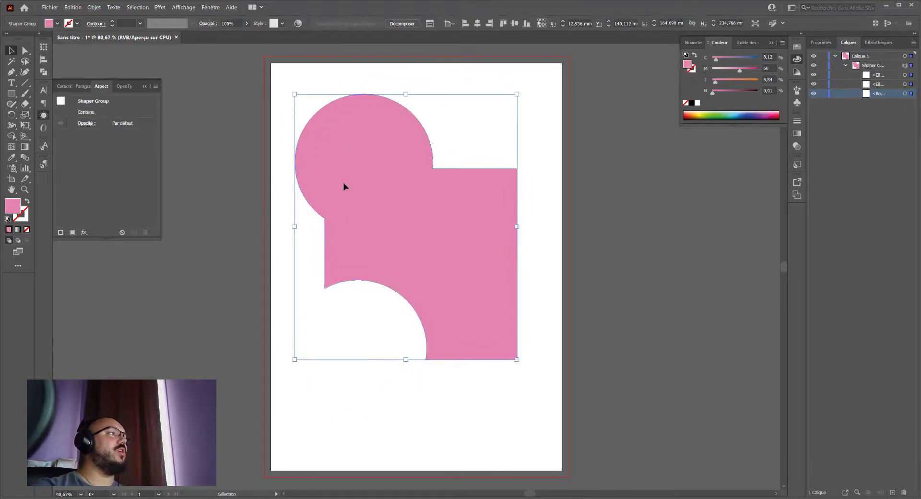
click(43, 117)
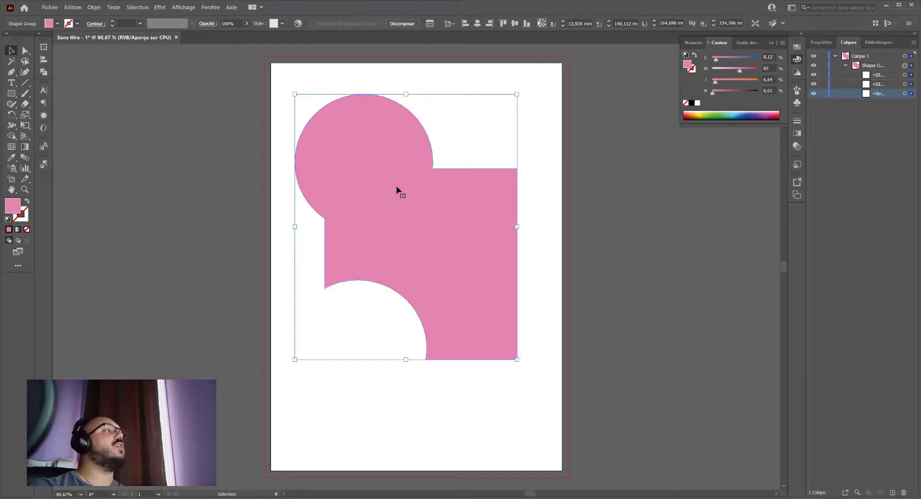
mouse_move(396, 192)
mouse_down()
mouse_move(418, 162)
mouse_move(432, 179)
mouse_up()
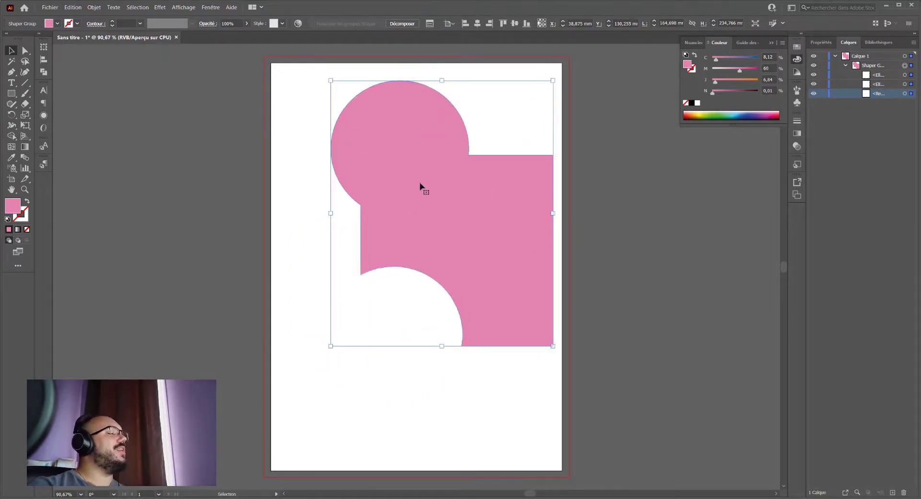